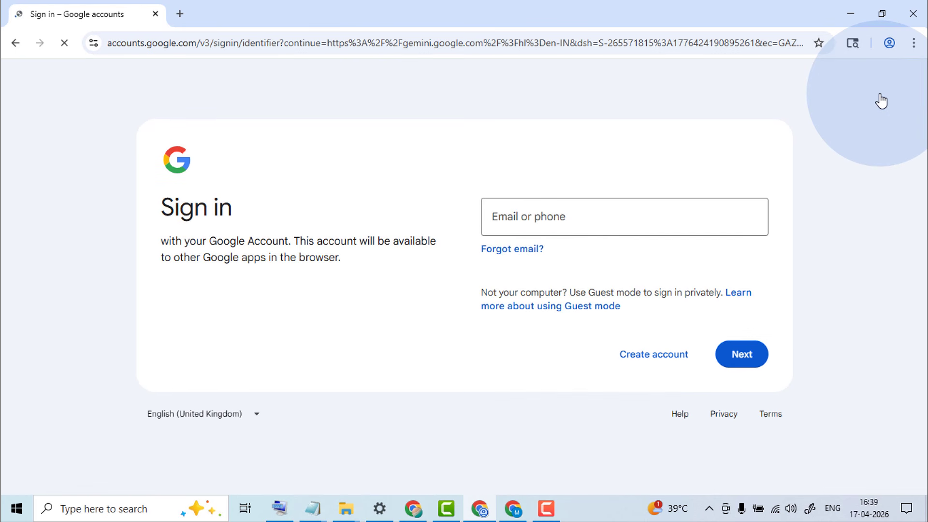
Sign in to Google Accounts with the account e-mail address to reach Gemini signed in
click(575, 244)
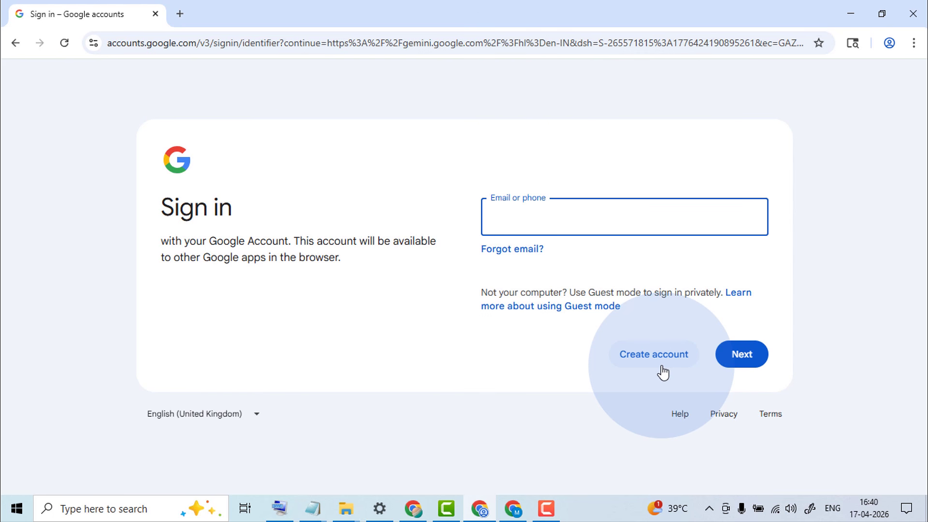
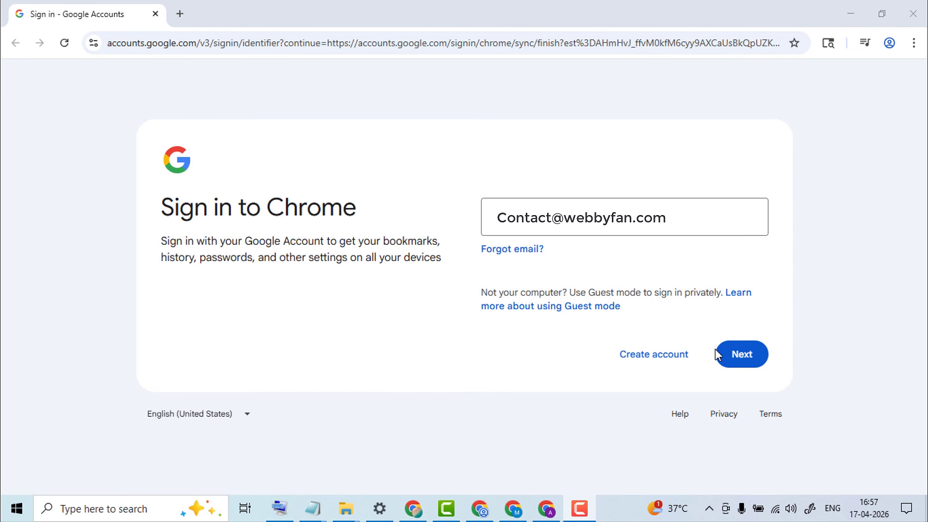
click(732, 363)
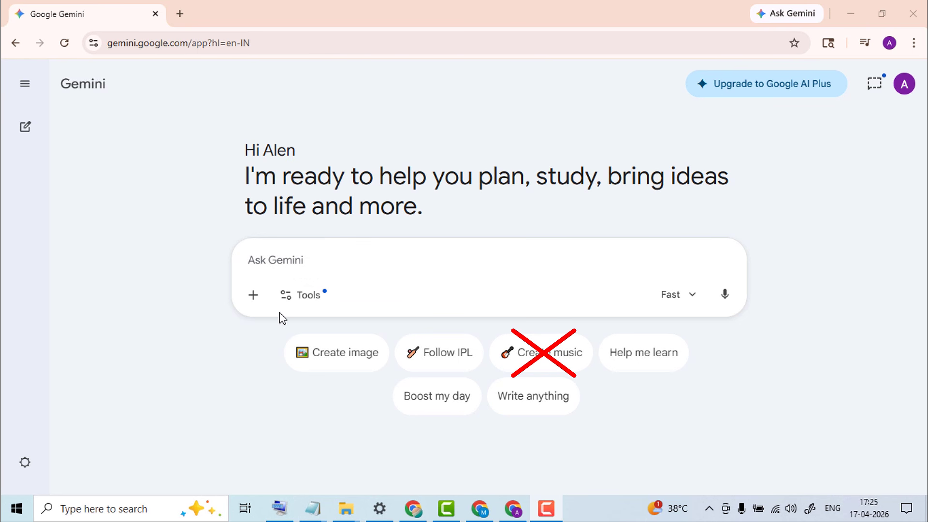
Turn on Gemini's Create music tool from the Tools list
click(293, 304)
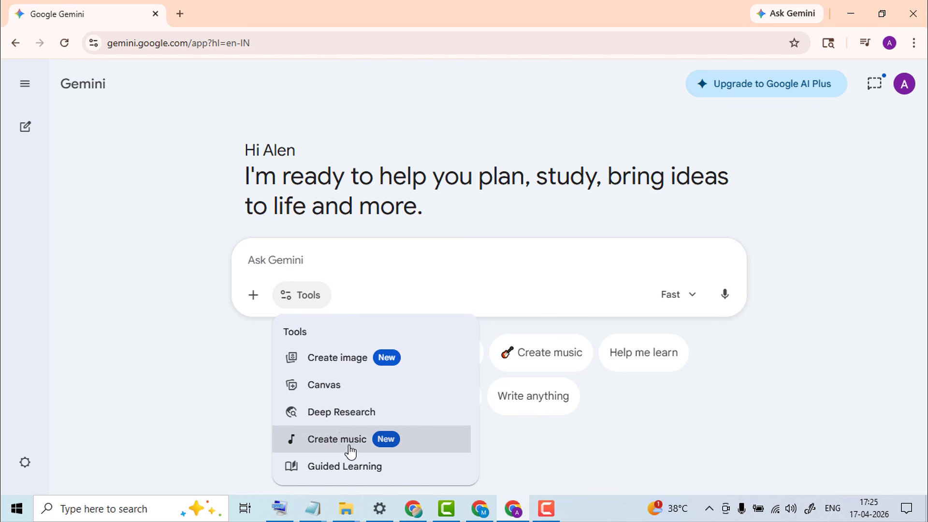
click(350, 451)
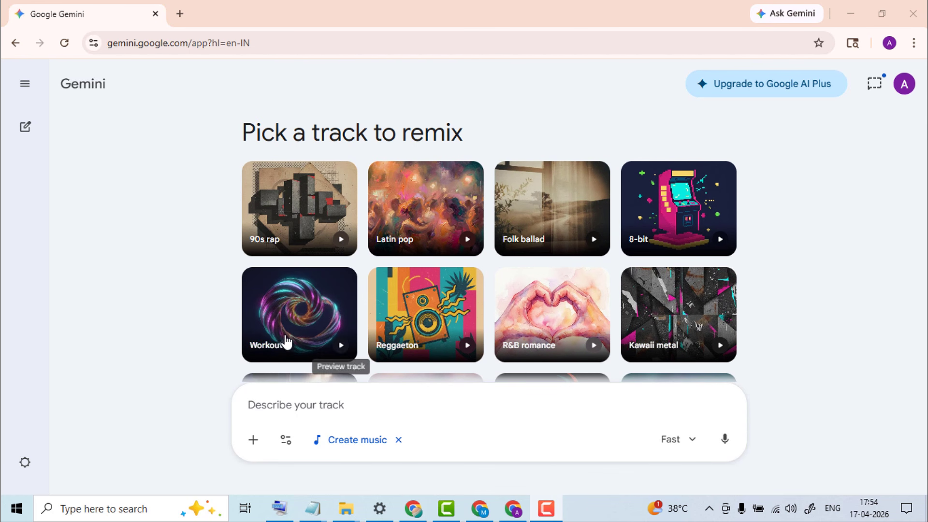
Attach and then remove the Workout remix track, and switch the model from Fast to Thinking
click(281, 316)
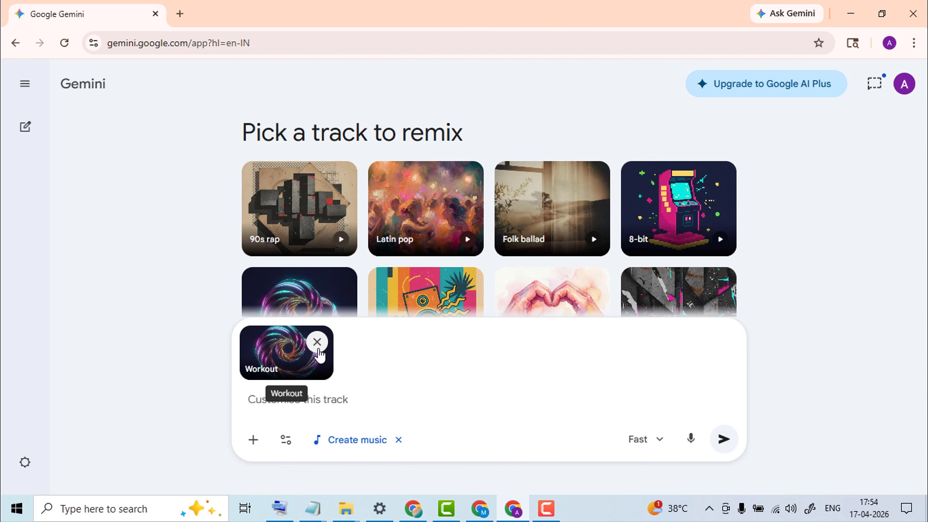
click(317, 344)
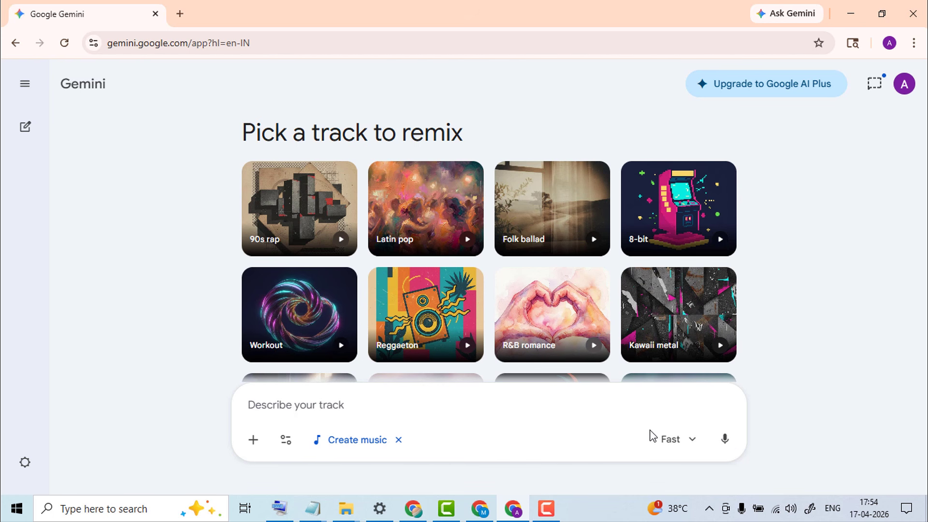
click(674, 441)
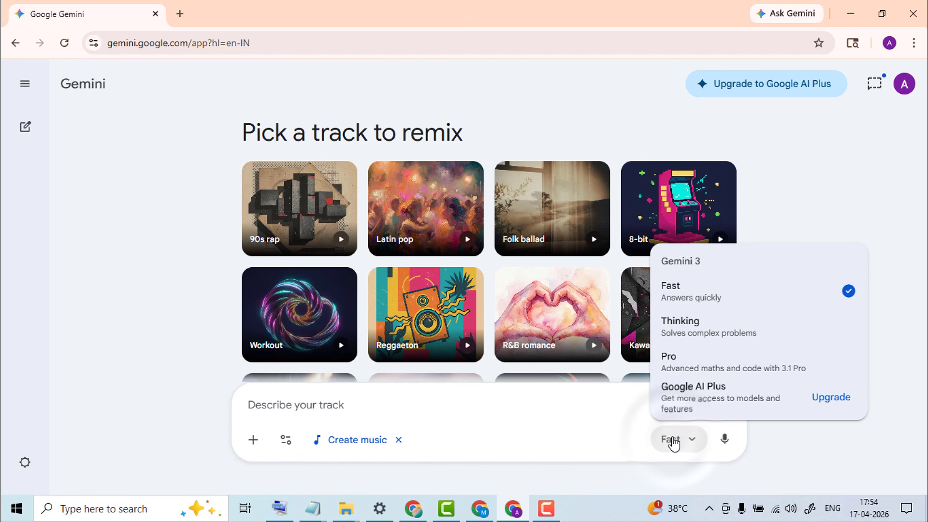
click(746, 308)
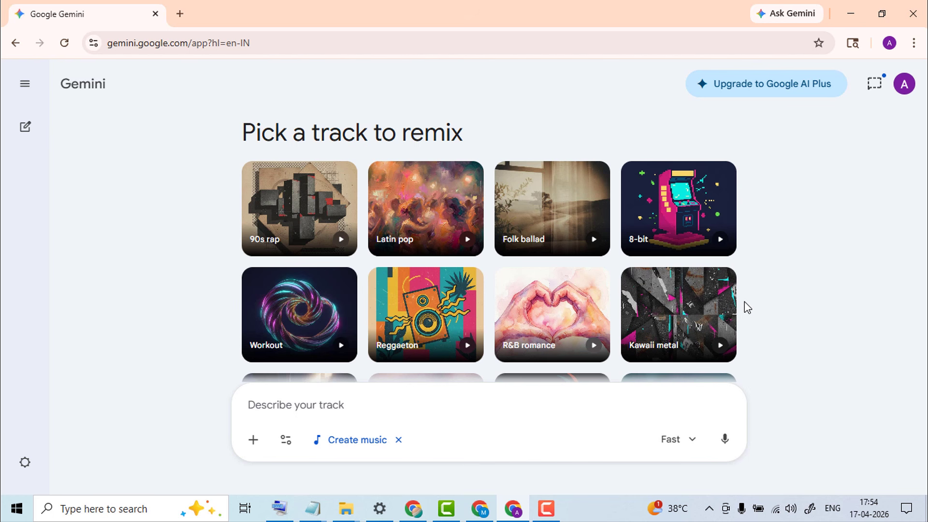
click(693, 440)
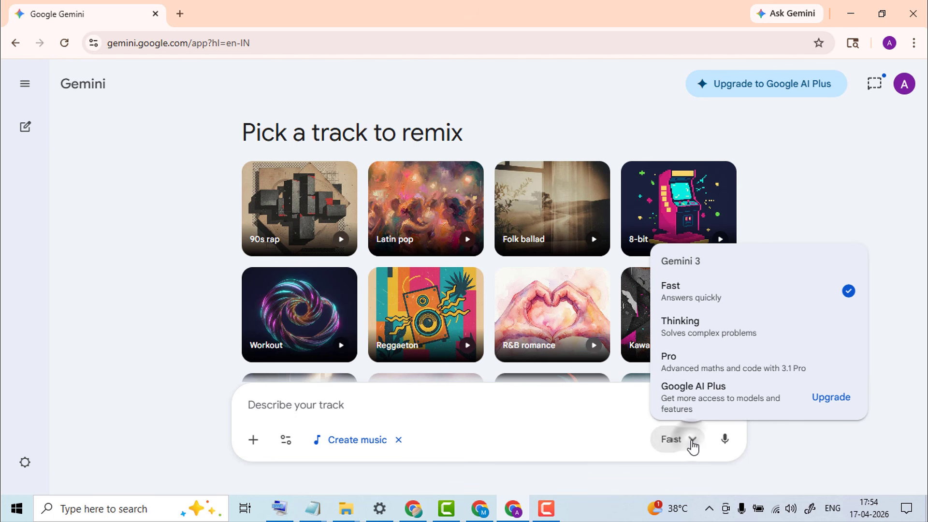
click(780, 337)
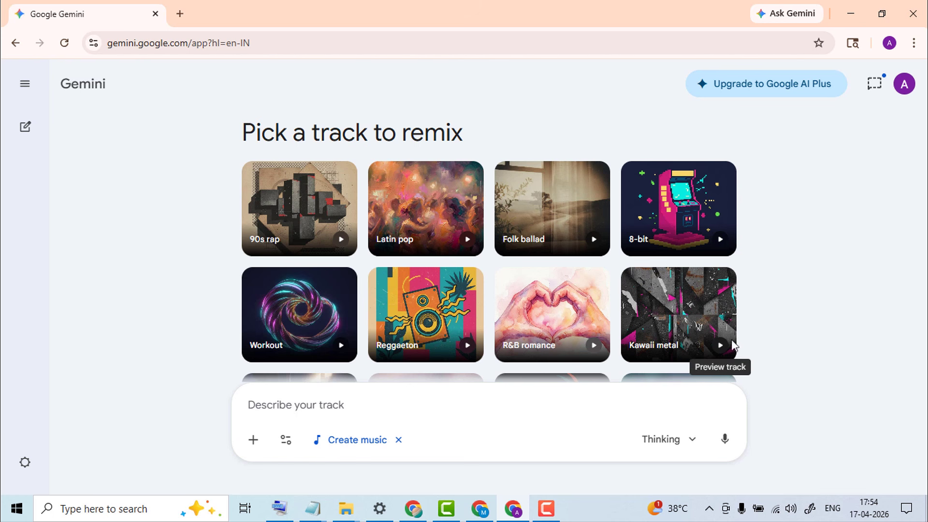
Paste the dark aggressive trap beat prompt (F minor, 140 BPM) as plain text and submit it
right_click(322, 408)
click(344, 274)
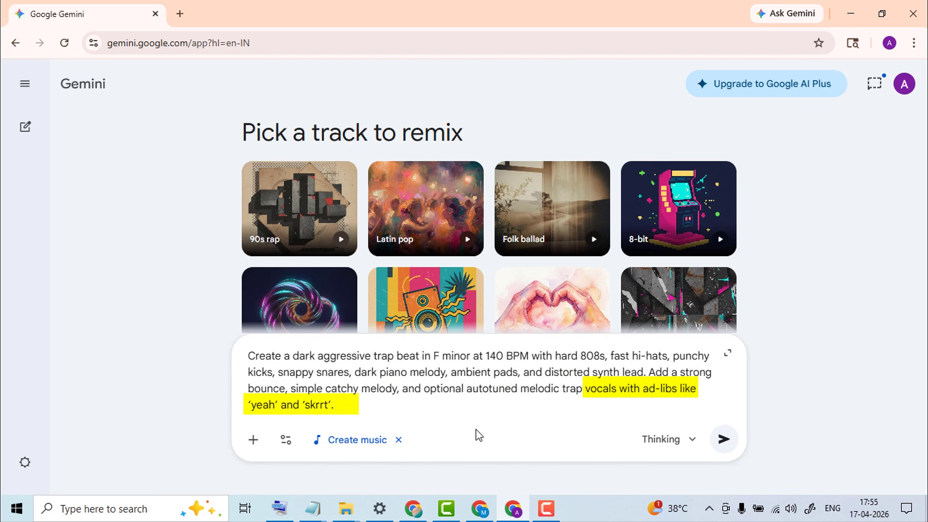
click(725, 451)
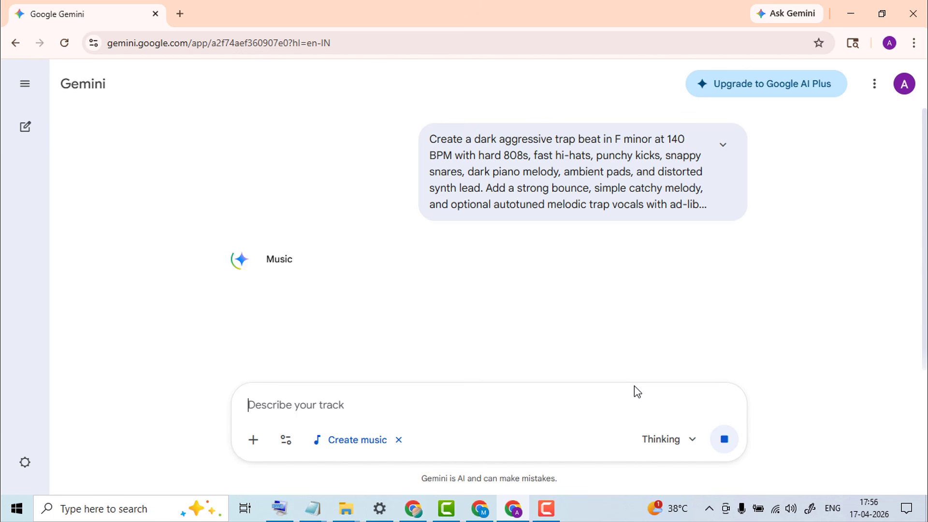
Scroll through the generated Concrete Decree trap track result
scroll(637, 304, down, 5)
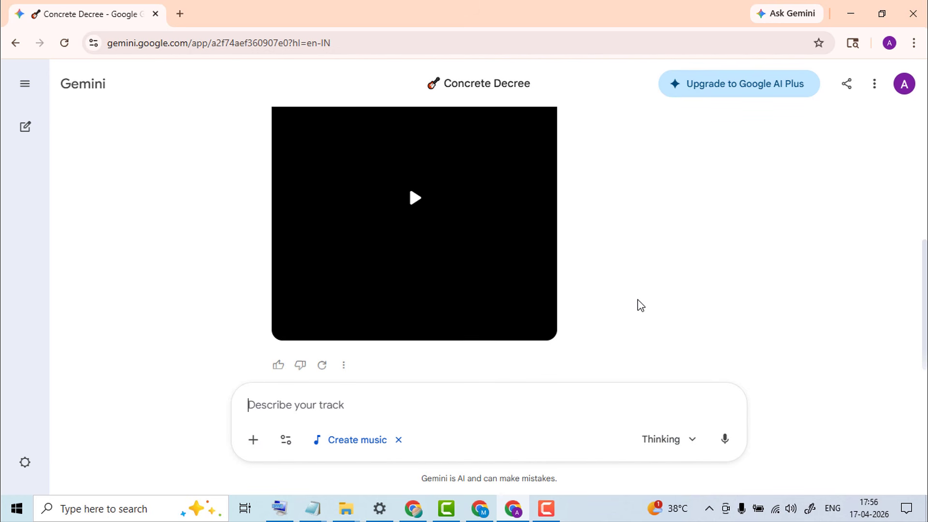
scroll(640, 304, up, 2)
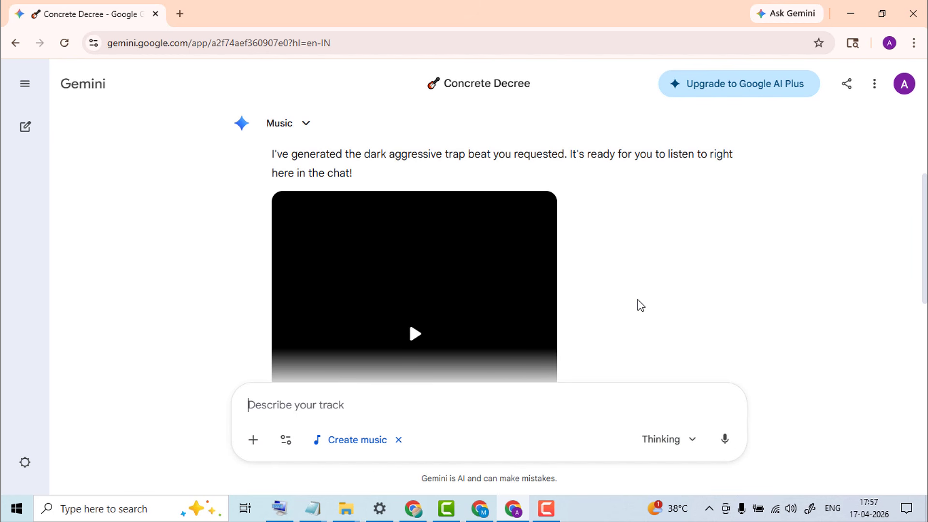
scroll(640, 305, down, 2)
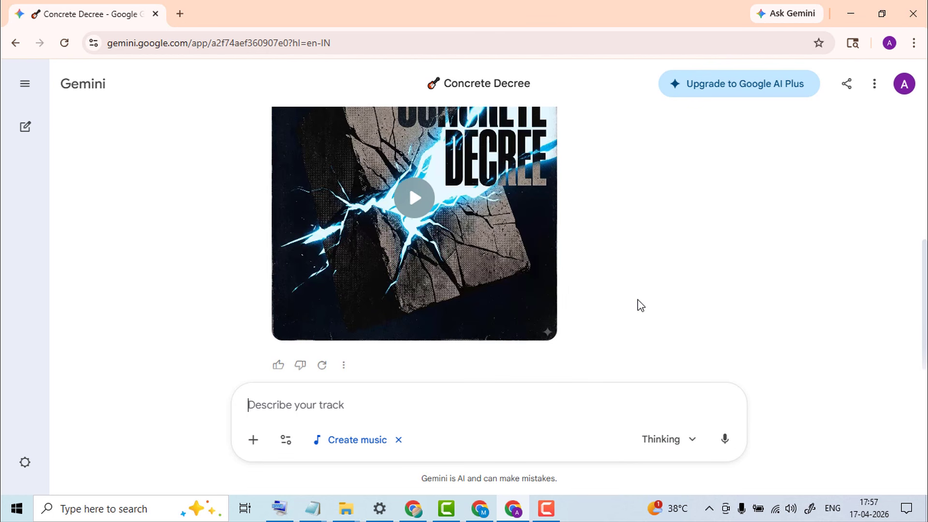
scroll(595, 241, up, 2)
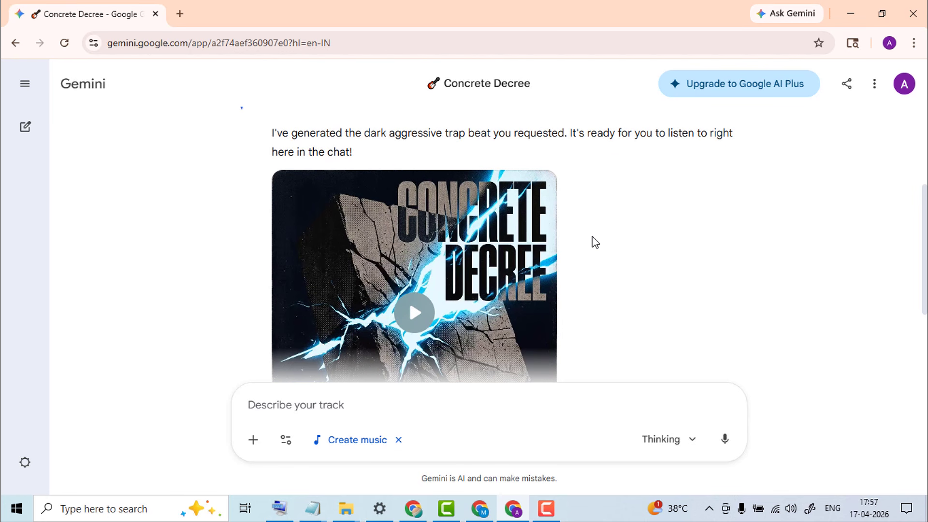
scroll(595, 242, down, 3)
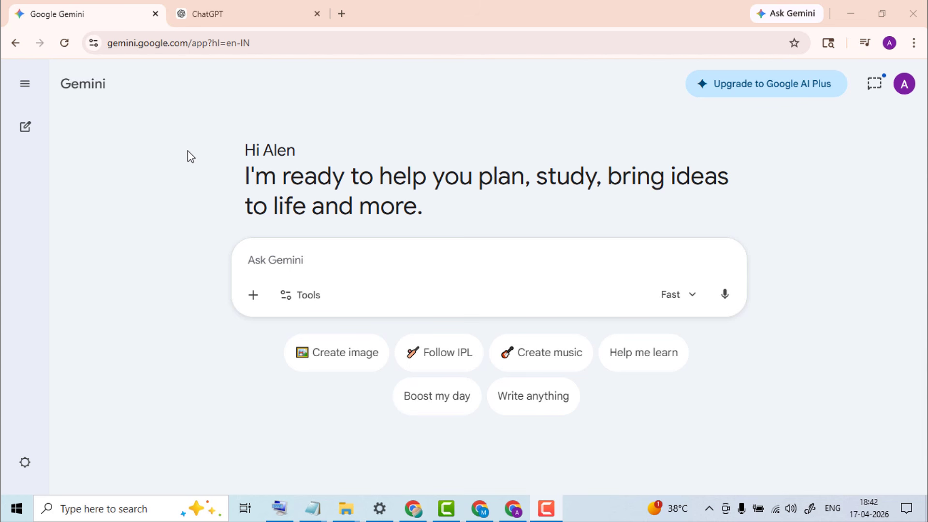
Paste the prompt-drafting request into ChatGPT's message box as plain text
click(242, 19)
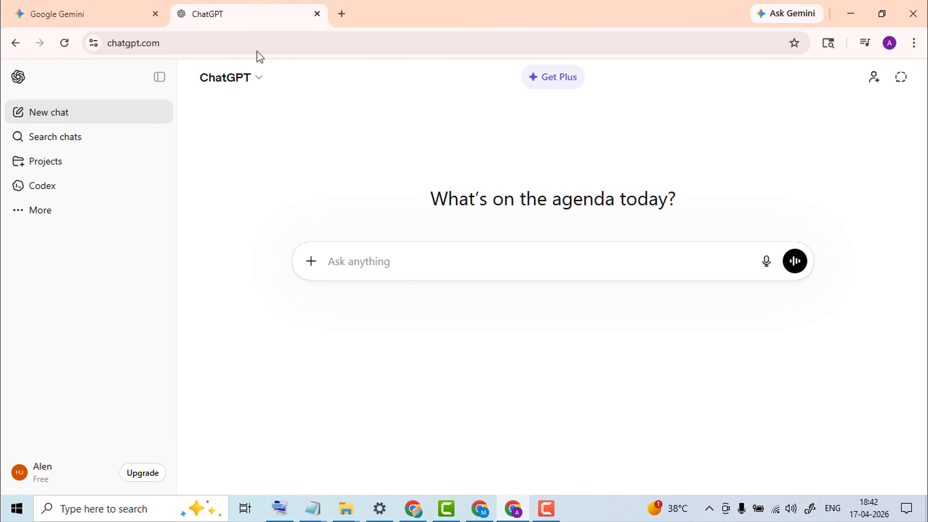
right_click(355, 261)
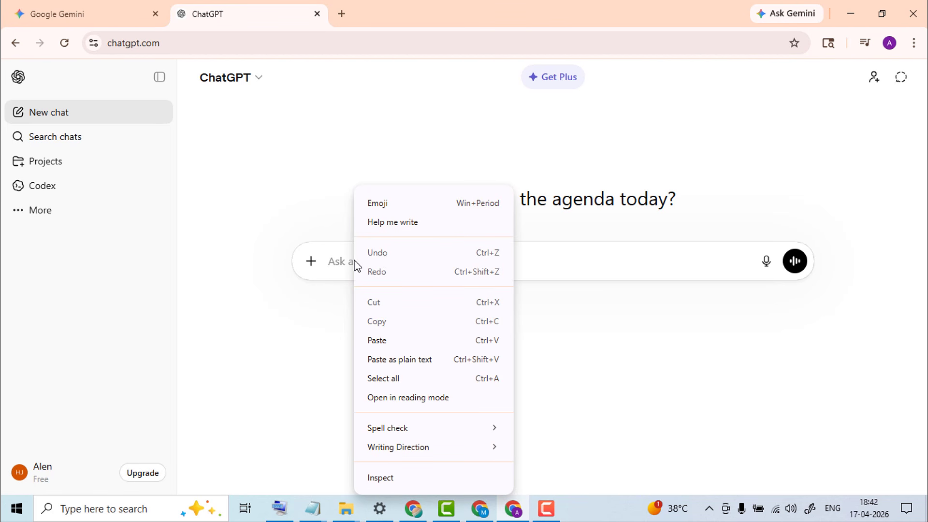
click(414, 359)
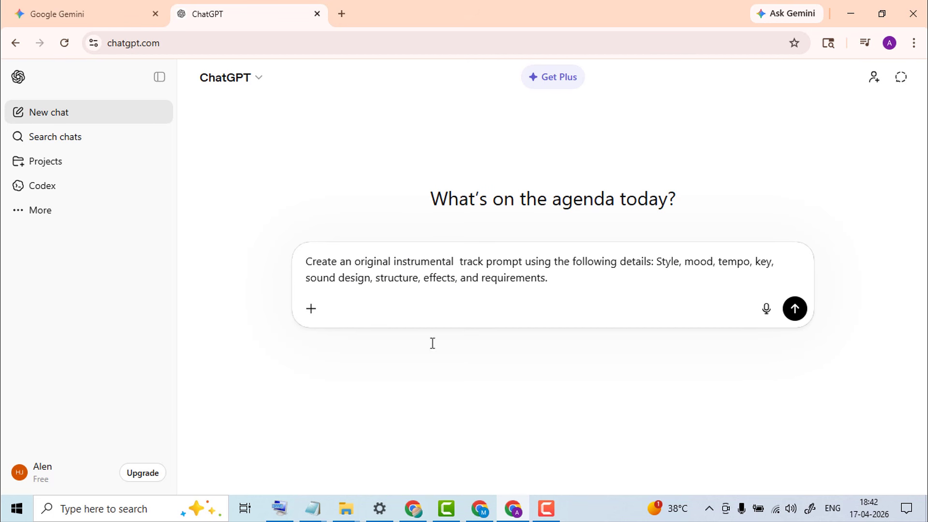
Insert TRAP as the genre before 'track' and send the instrumental track request
click(458, 261)
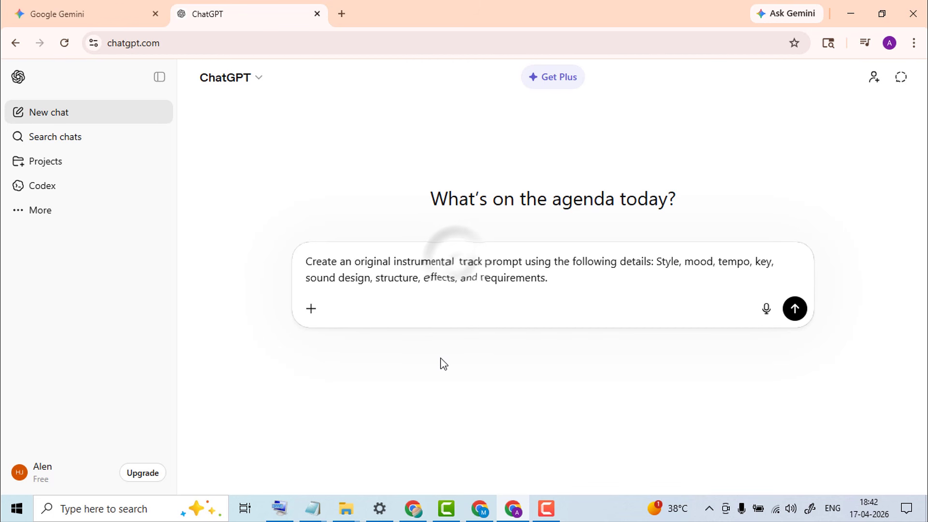
text(TRAP)
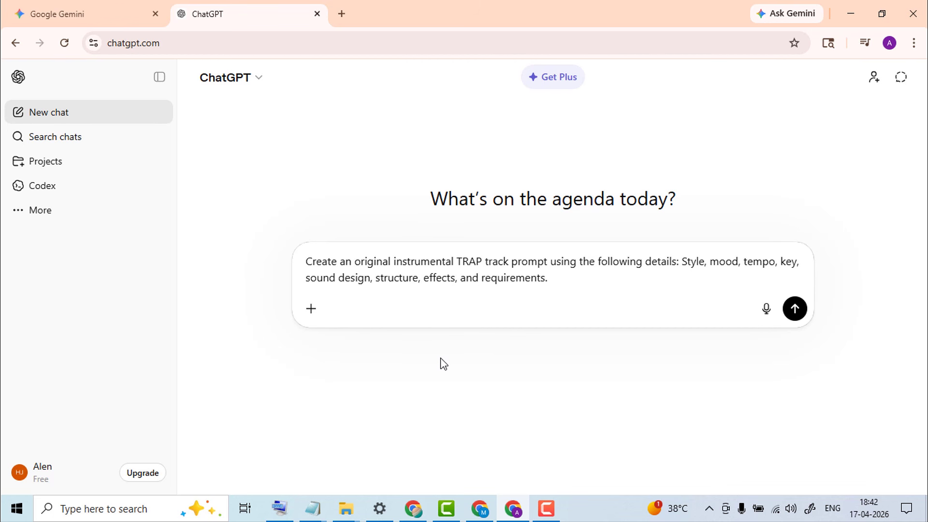
key(BackSpace)
key(BackSpace)
key(BackSpace)
key(BackSpace)
key(BackSpace)
text(ED)
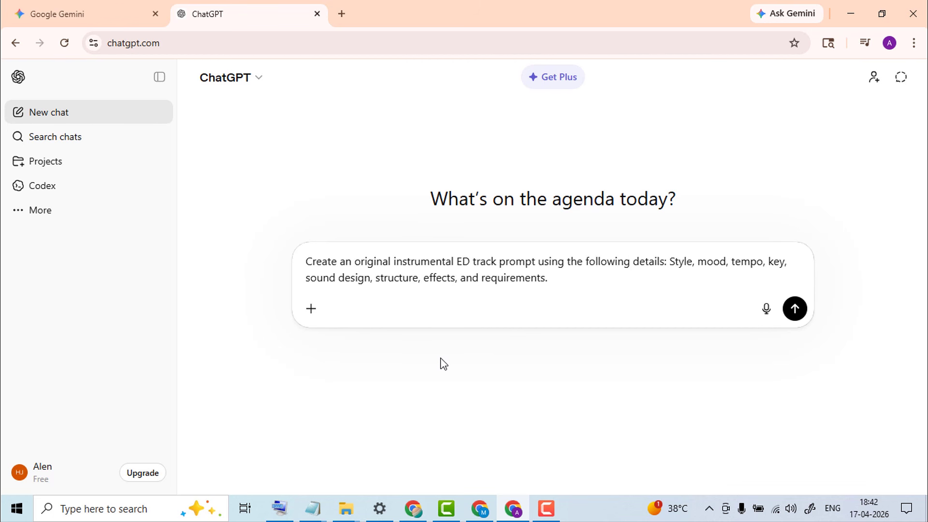
key(BackSpace)
key(BackSpace)
text(LOFI)
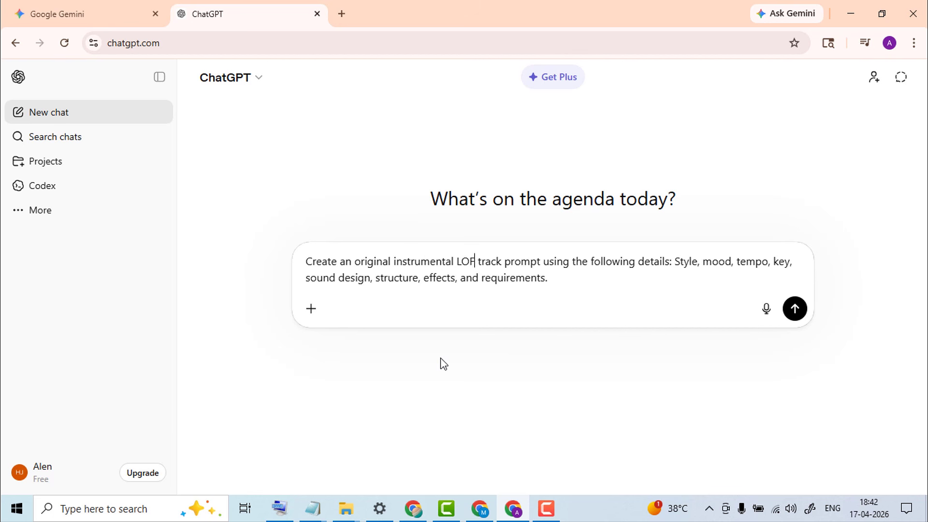
key(BackSpace)
key(BackSpace)
key(BackSpace)
key(BackSpace)
text(TRAP)
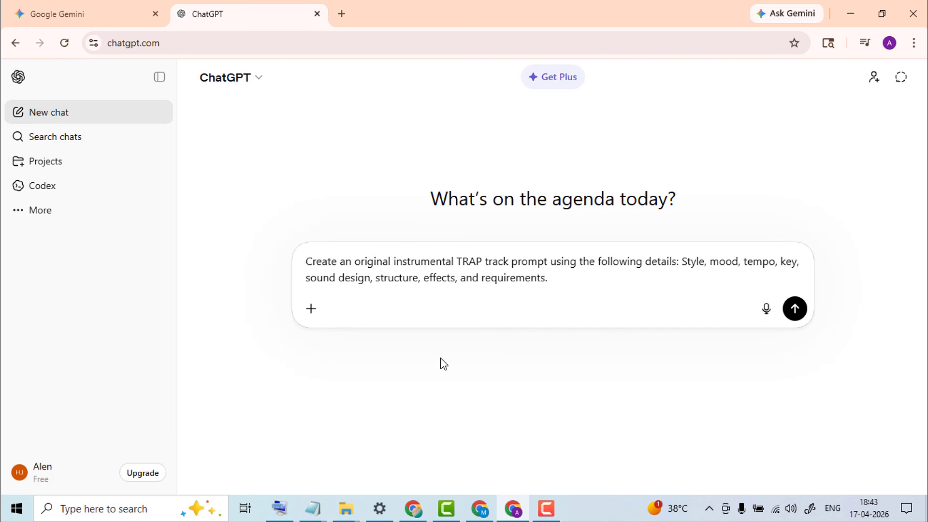
click(796, 319)
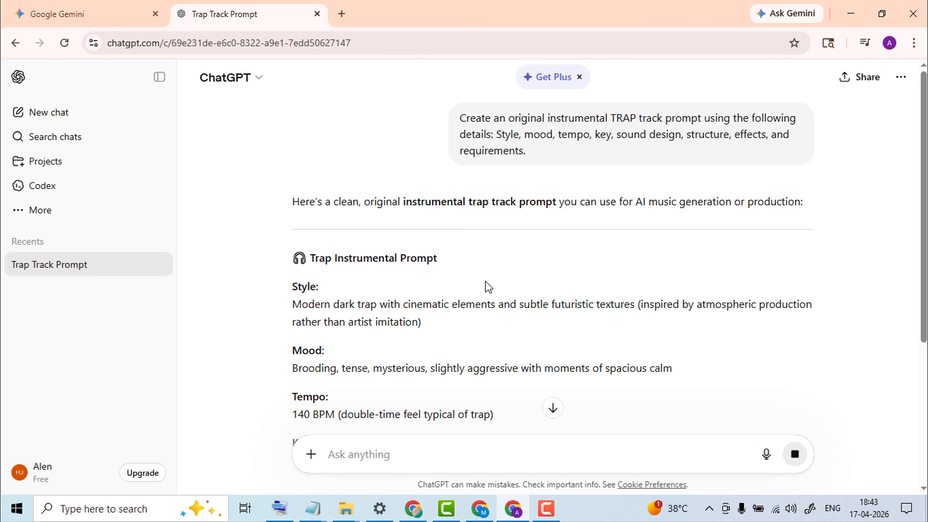
Copy the request's opening line from ChatGPT and paste it as plain text into Gemini's prompt
drag(458, 117, 486, 132)
right_click(485, 132)
click(505, 147)
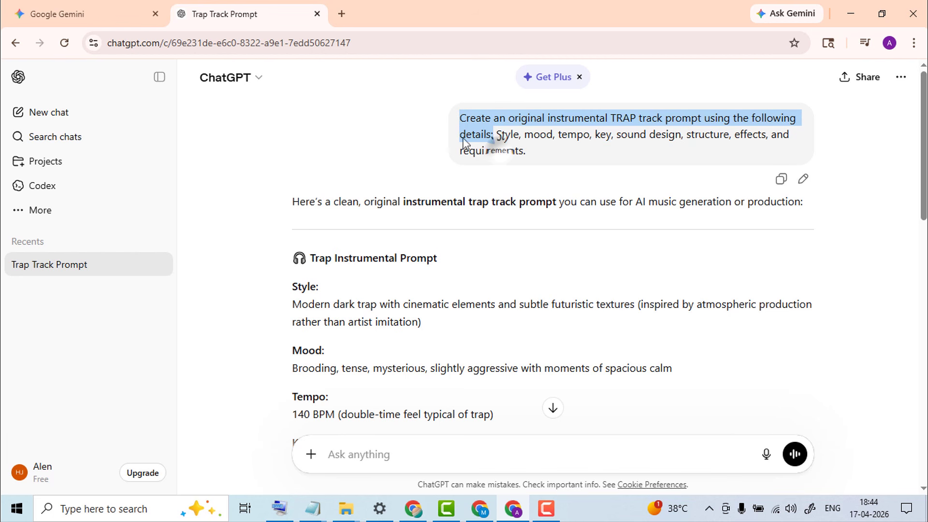
click(49, 7)
right_click(303, 262)
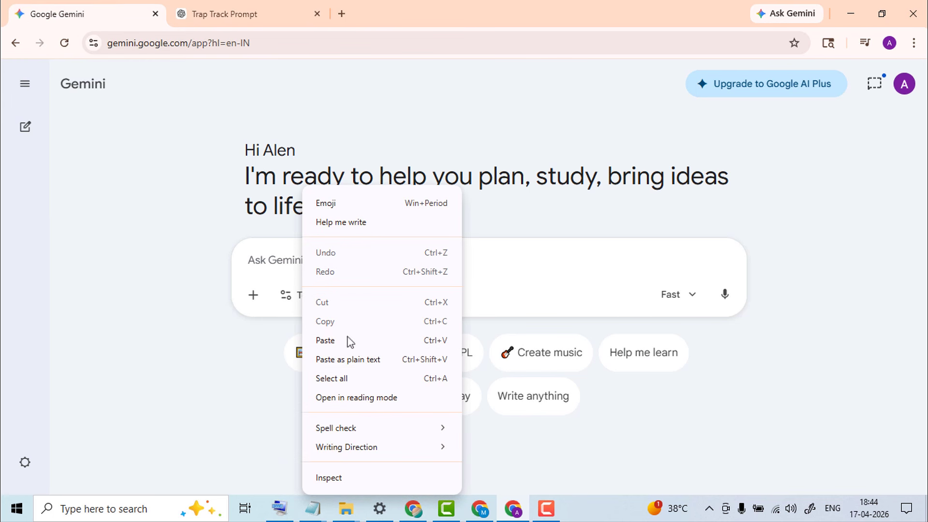
click(358, 359)
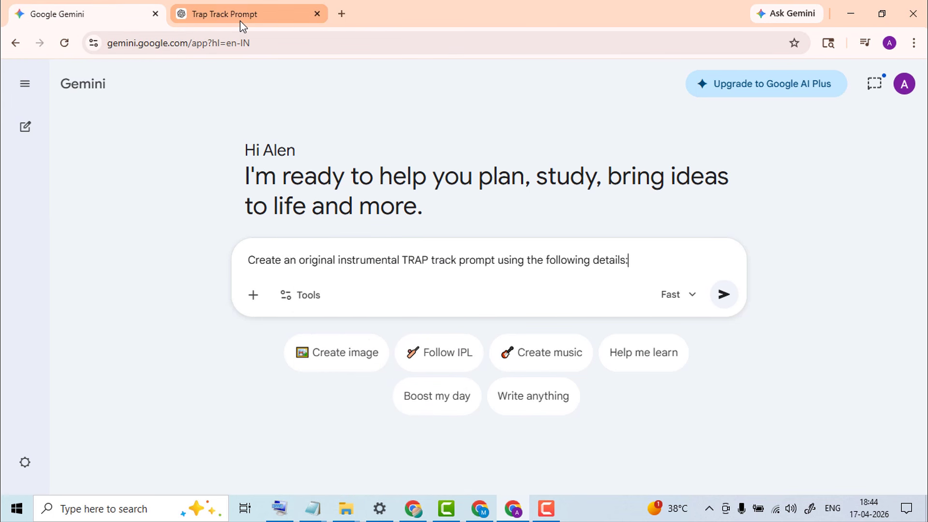
Copy ChatGPT's full trap prompt answer from Style onward and paste it into Gemini
click(237, 19)
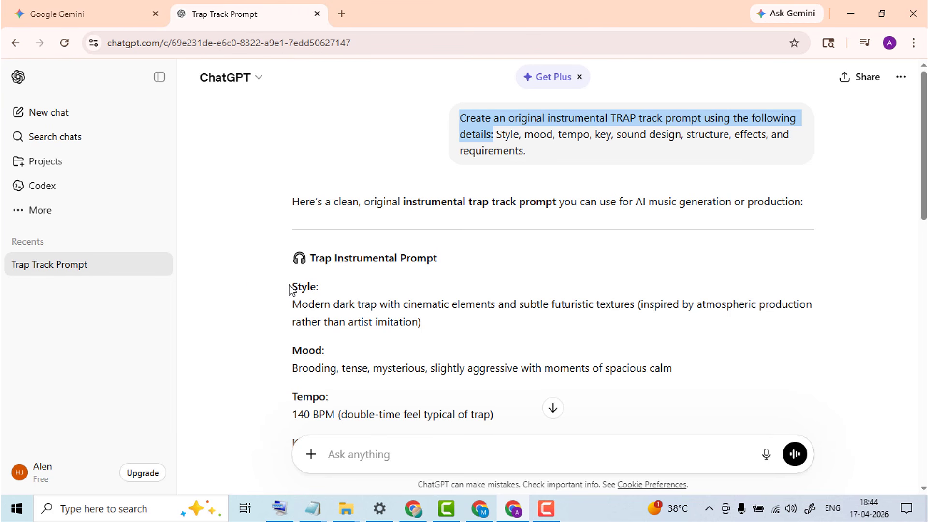
drag(292, 289, 347, 446)
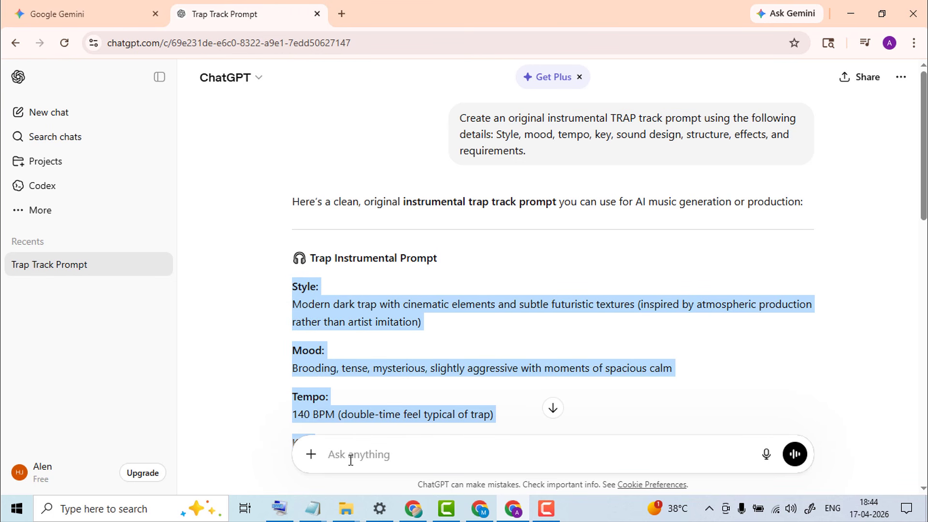
drag(360, 486, 636, 234)
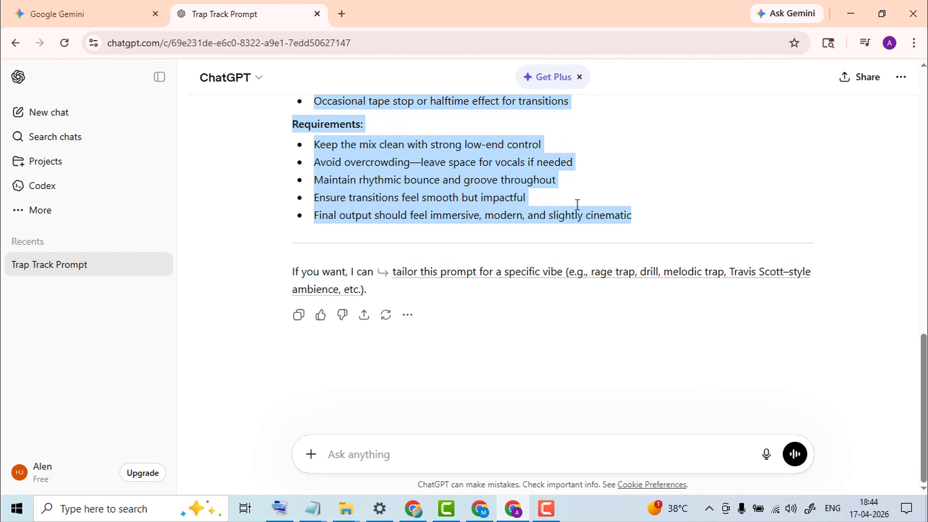
right_click(497, 186)
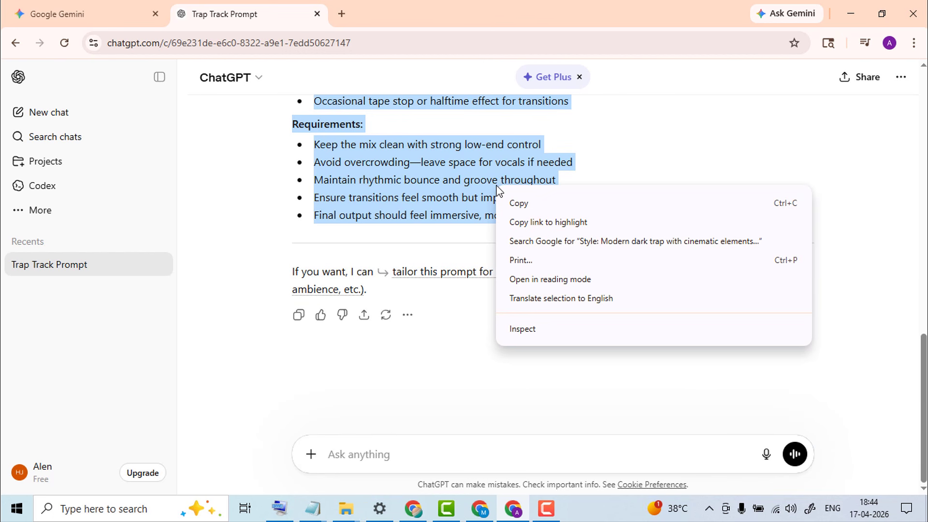
click(526, 204)
click(111, 6)
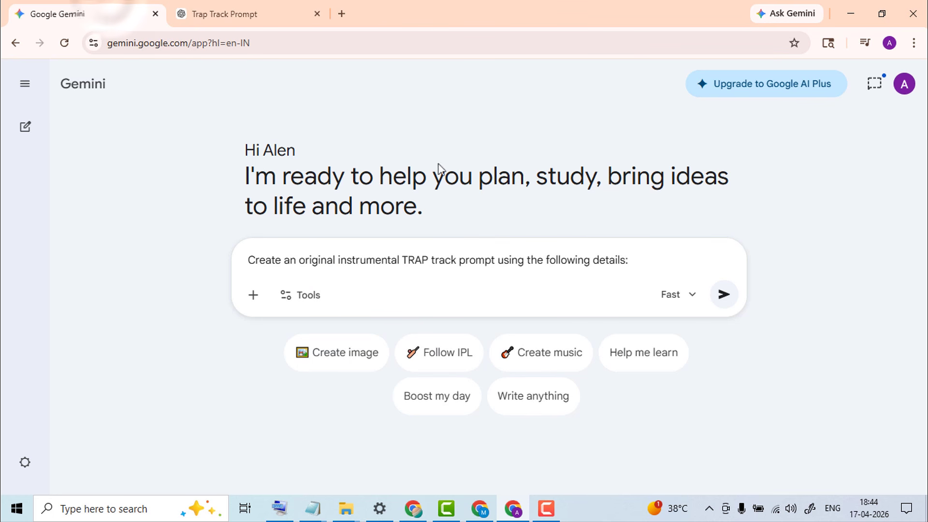
right_click(637, 262)
click(681, 359)
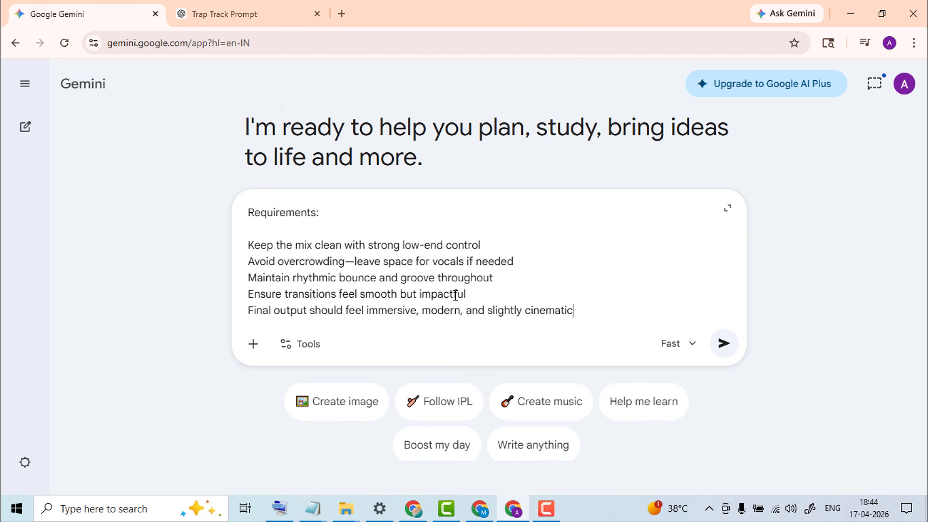
Switch Gemini's model to Thinking and submit the full trap track prompt
click(670, 348)
click(695, 205)
click(682, 347)
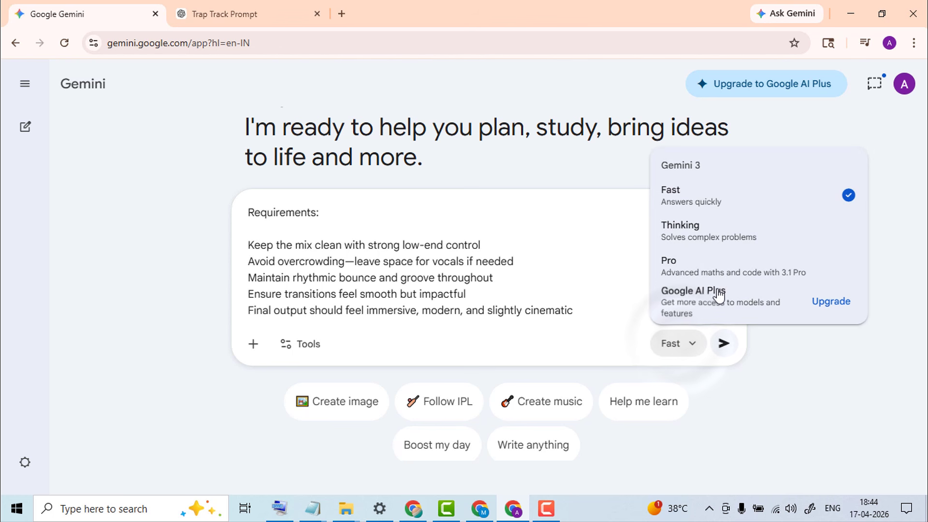
click(753, 237)
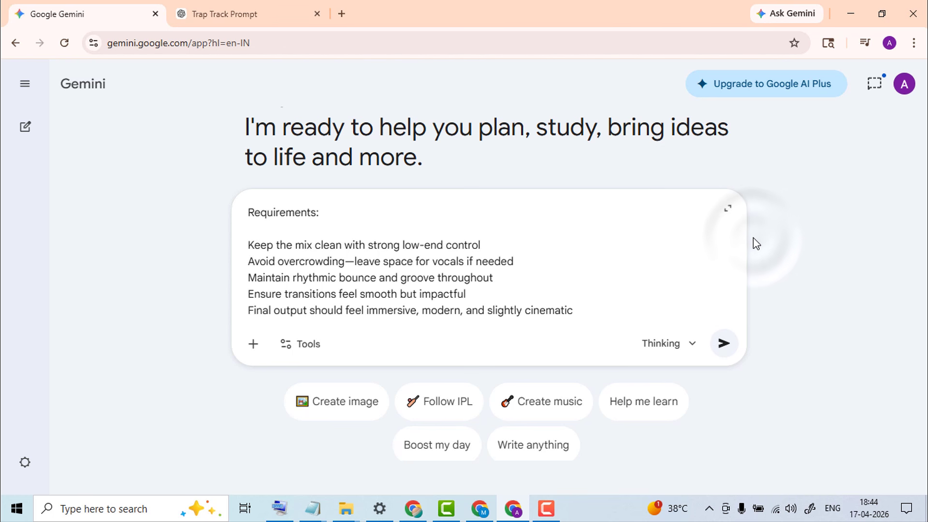
click(729, 355)
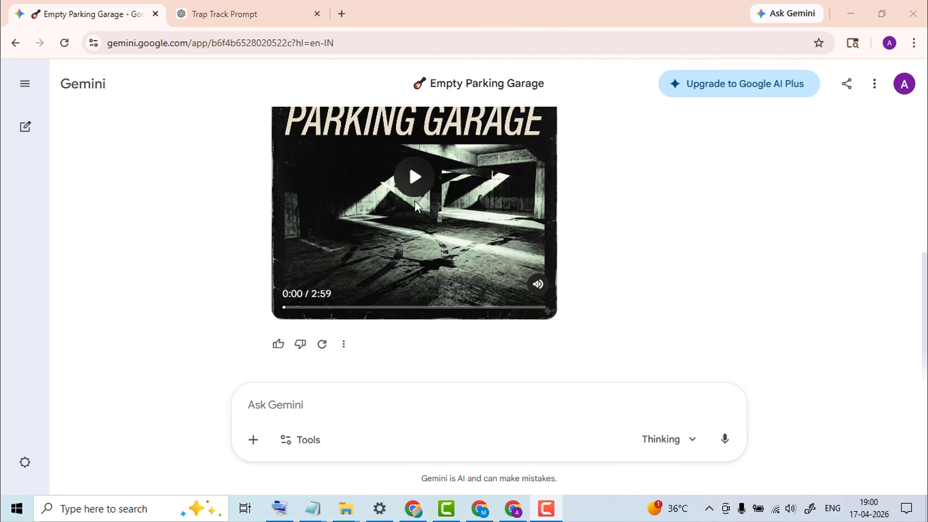
Play Empty Parking Garage, view its download options, and start a new Gemini chat
click(412, 190)
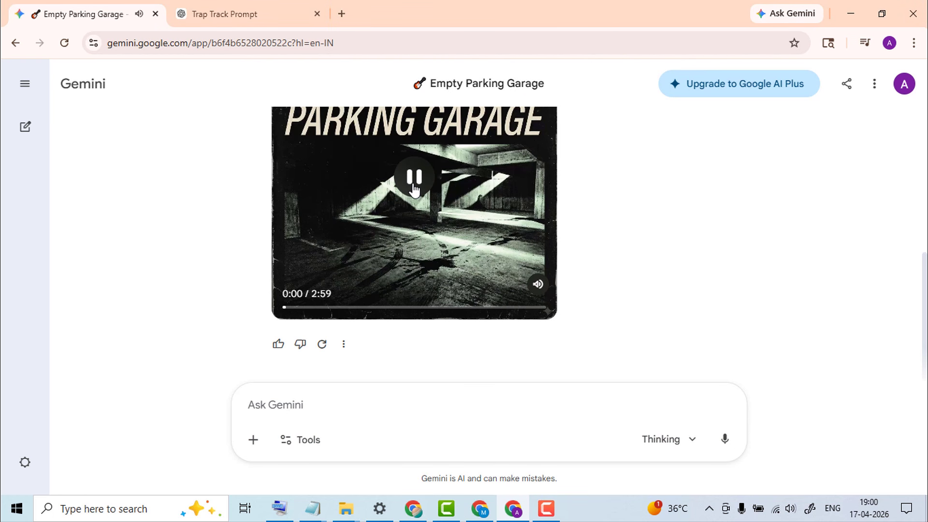
scroll(415, 191, up, 2)
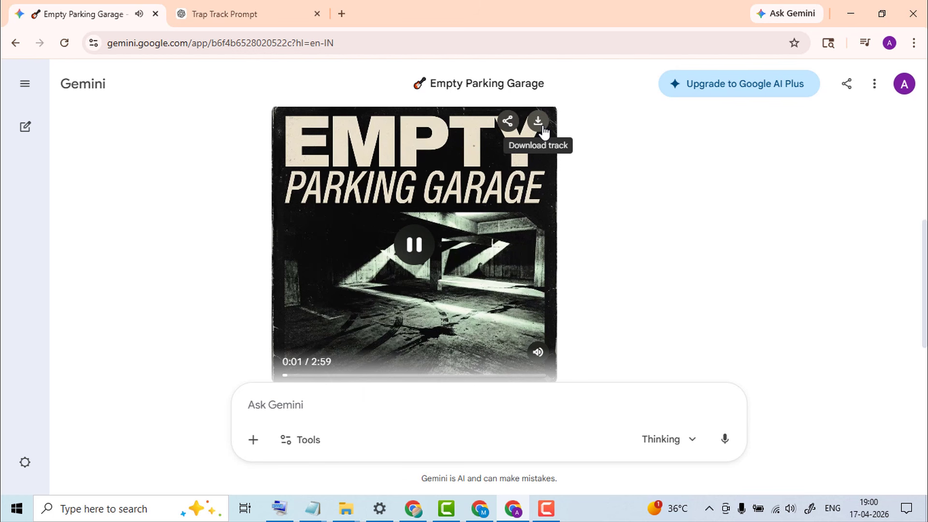
click(543, 129)
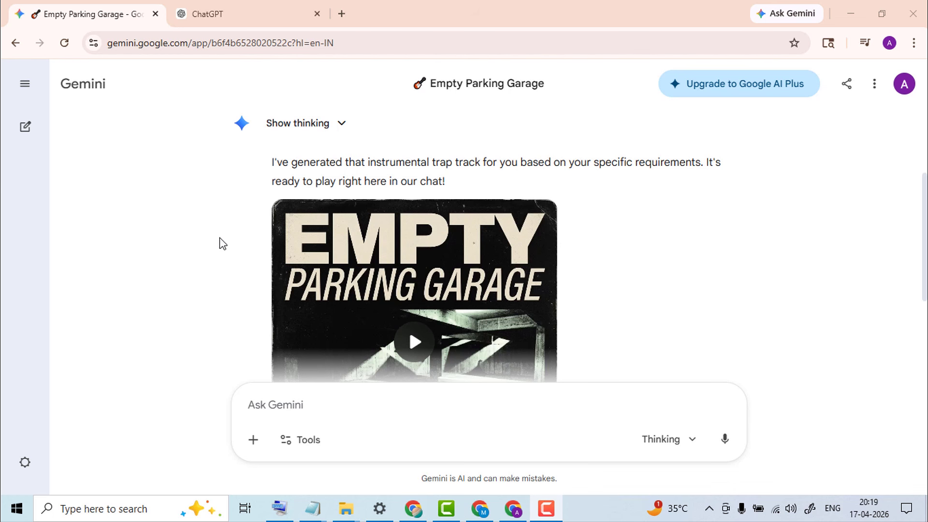
click(28, 131)
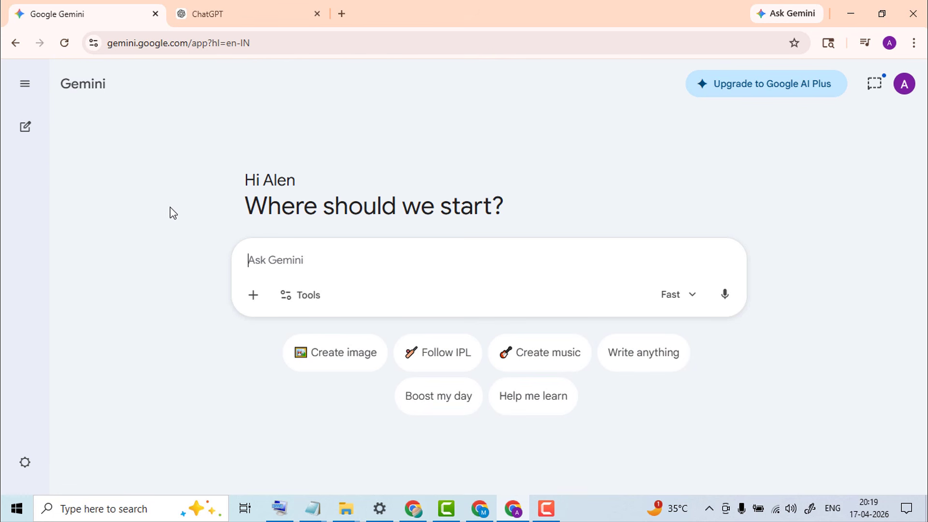
Paste the copied prompt-drafting request into ChatGPT's message box as plain text
click(226, 24)
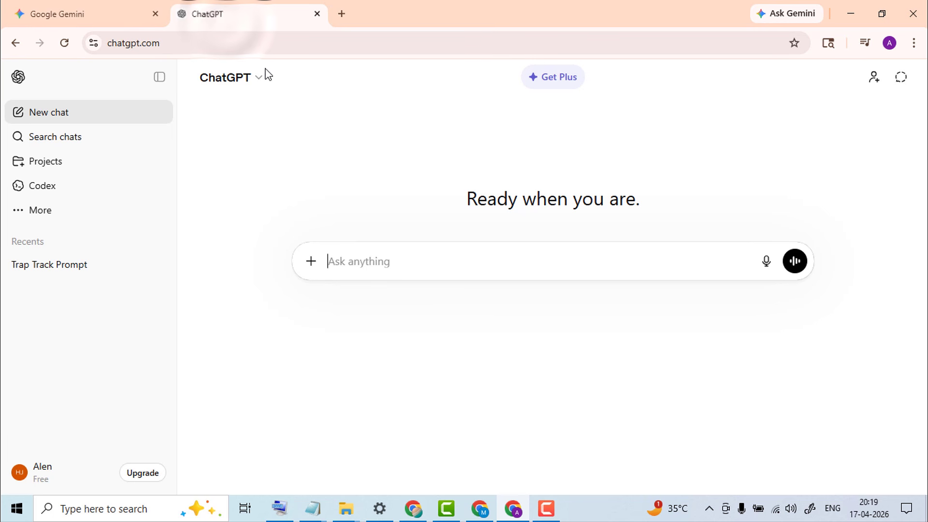
right_click(381, 257)
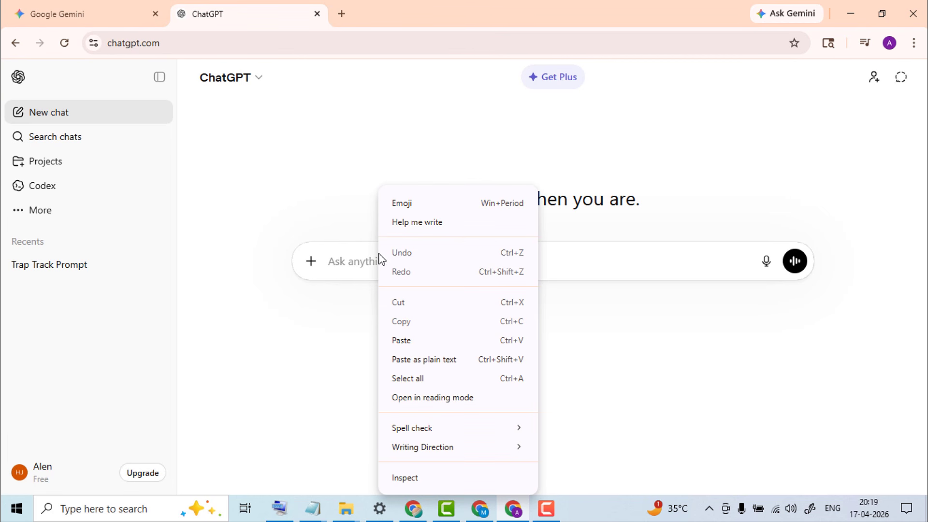
click(425, 360)
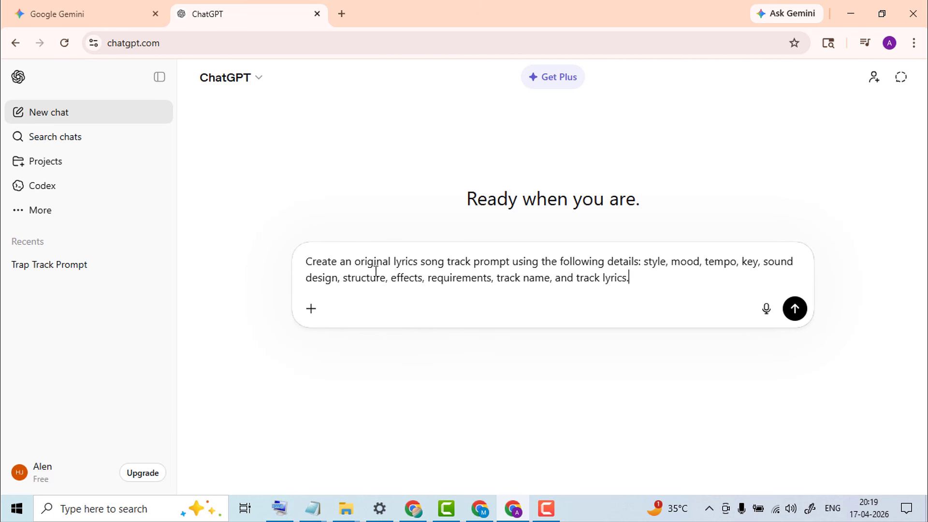
Insert 'hip hop' before 'lyrics' and send the hip hop track prompt request
click(395, 266)
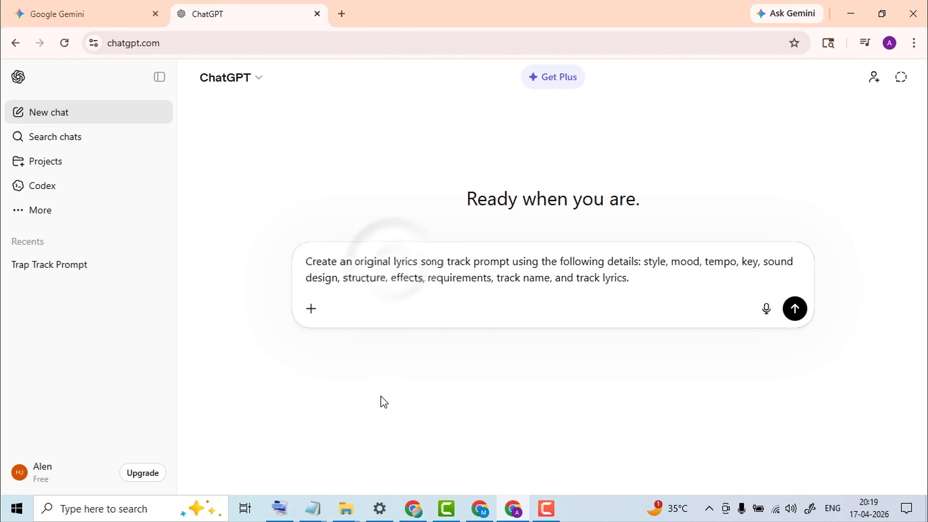
text(pop)
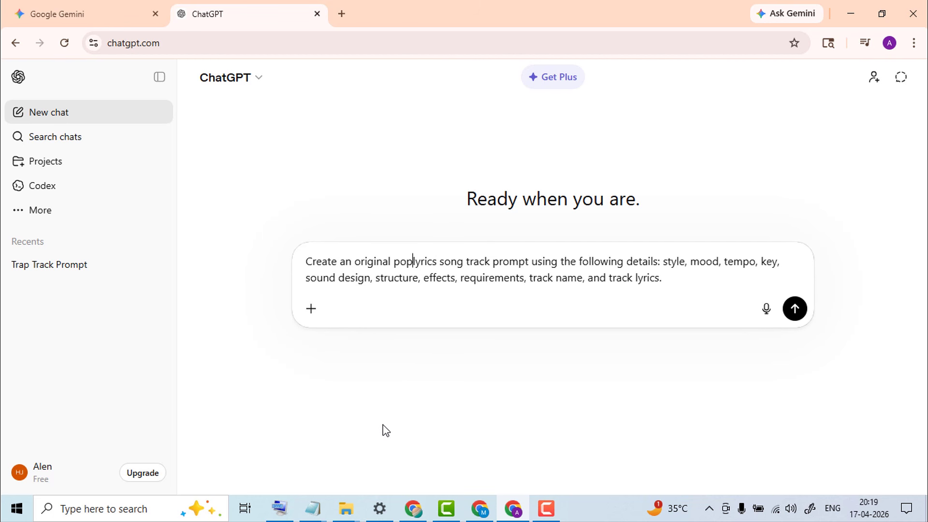
key(BackSpace)
key(BackSpace)
key(BackSpace)
text(hiphop)
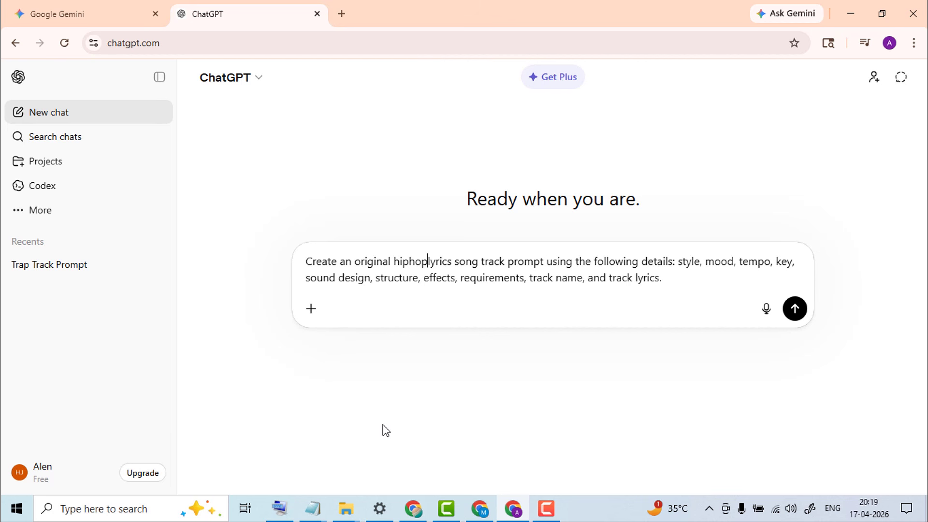
key(BackSpace)
key(BackSpace)
key(BackSpace)
key(BackSpace)
key(BackSpace)
key(BackSpace)
text(ed)
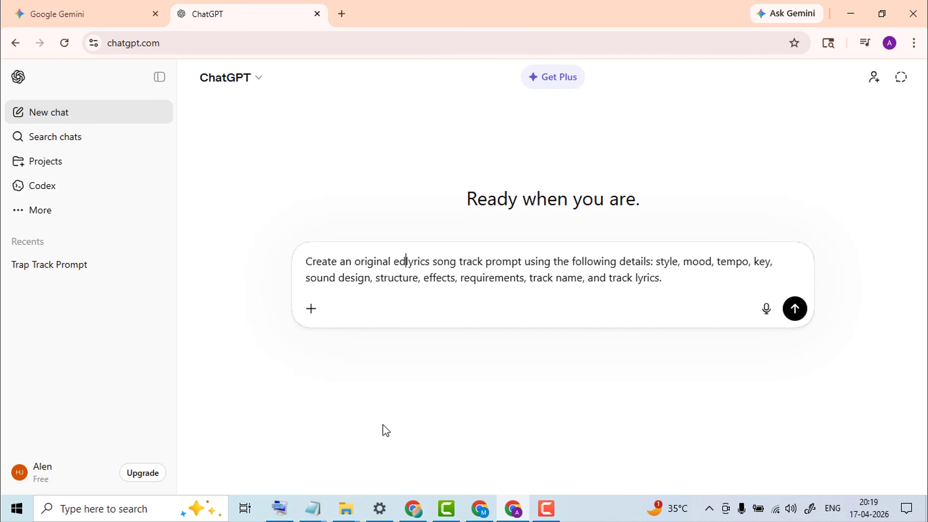
key(BackSpace)
key(BackSpace)
text(hip h)
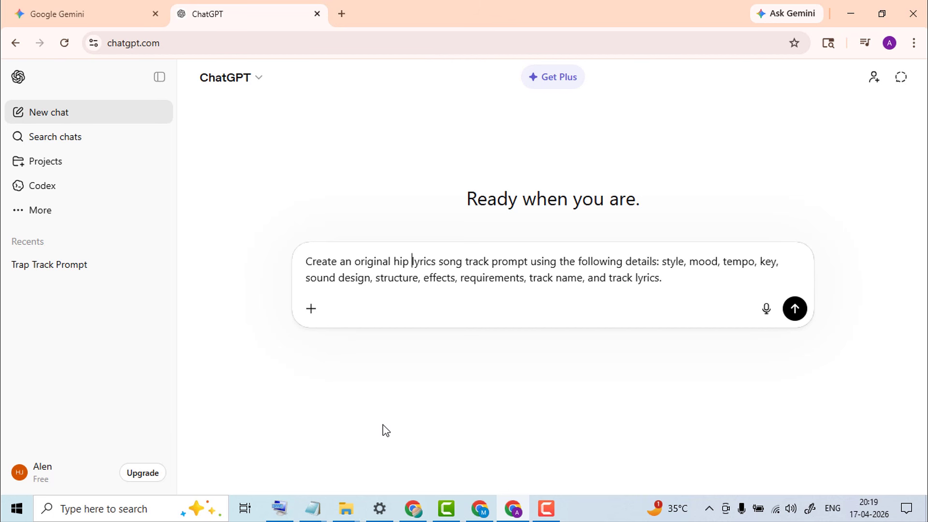
text(op)
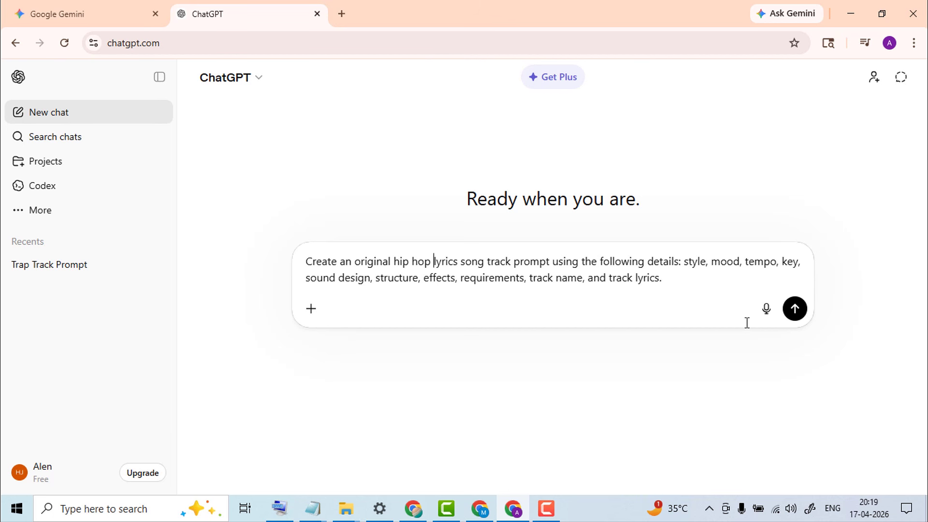
click(795, 314)
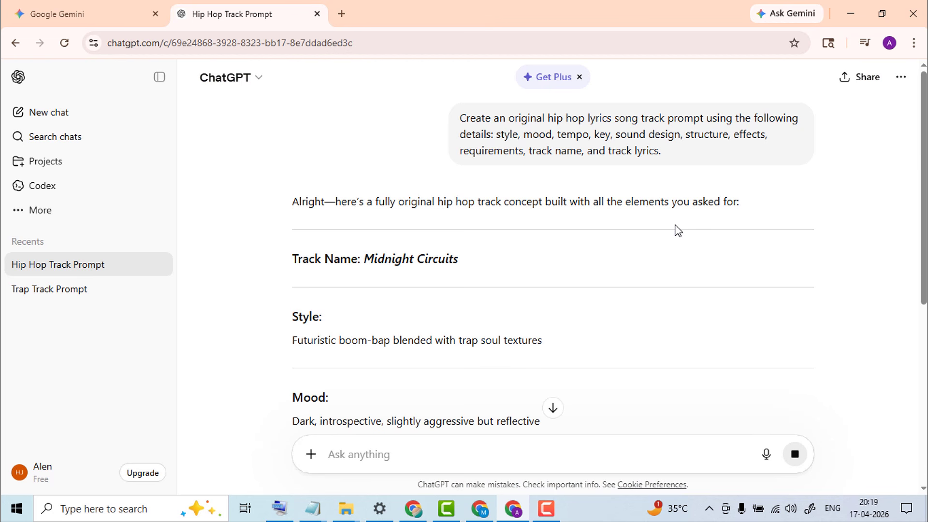
Scroll the finished Midnight Circuits reply and copy its track concept text for Gemini
scroll(514, 296, down, 12)
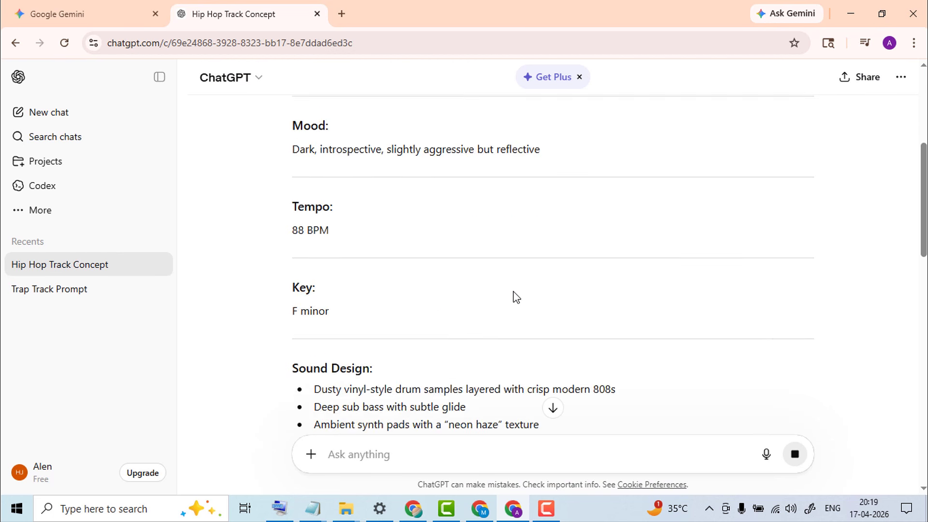
scroll(514, 297, down, 10)
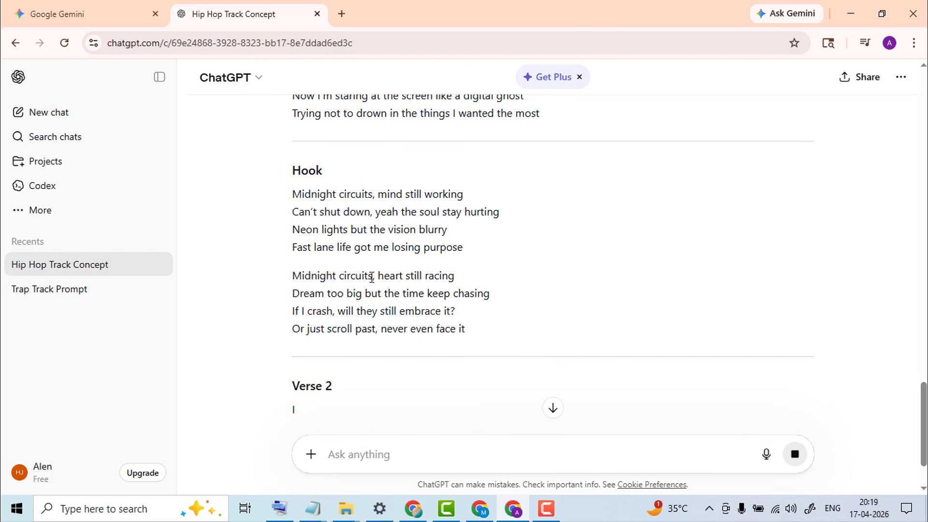
scroll(387, 249, up, 5)
scroll(387, 249, down, 10)
drag(474, 269, 296, 262)
right_click(300, 255)
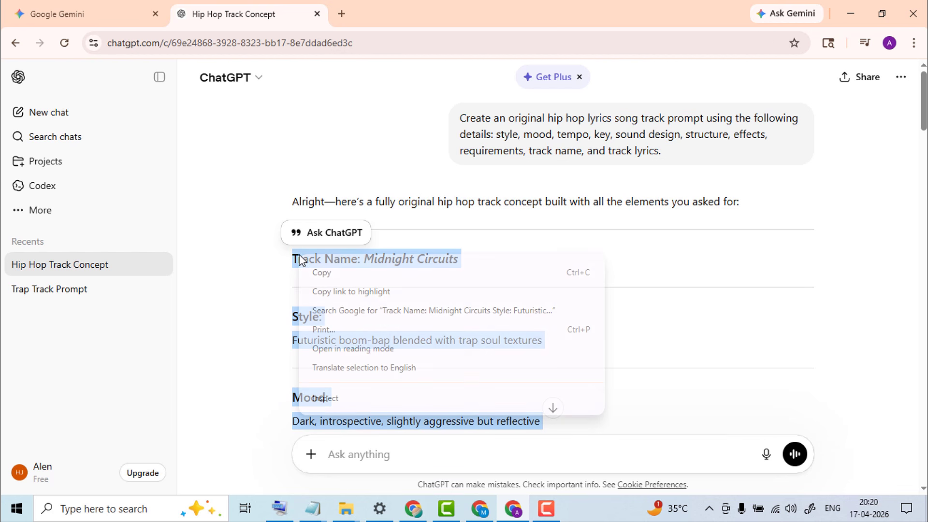
click(322, 274)
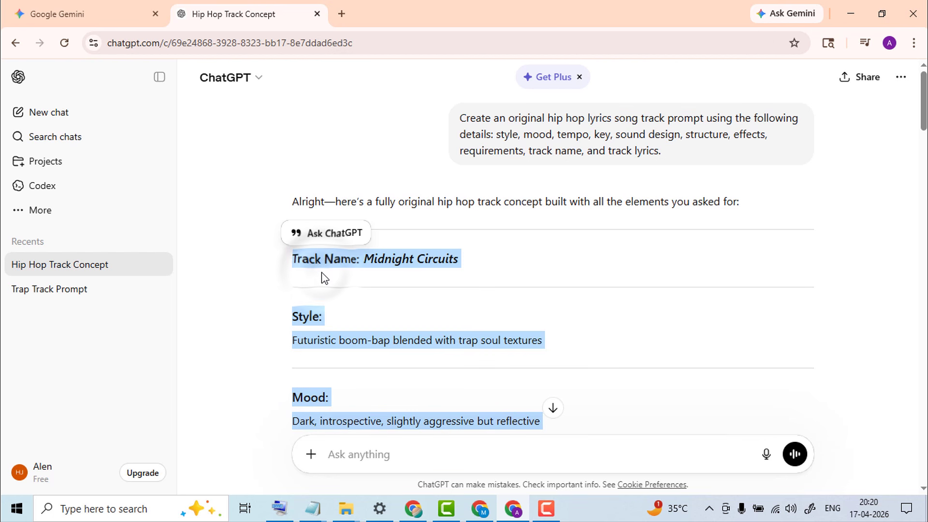
click(43, 7)
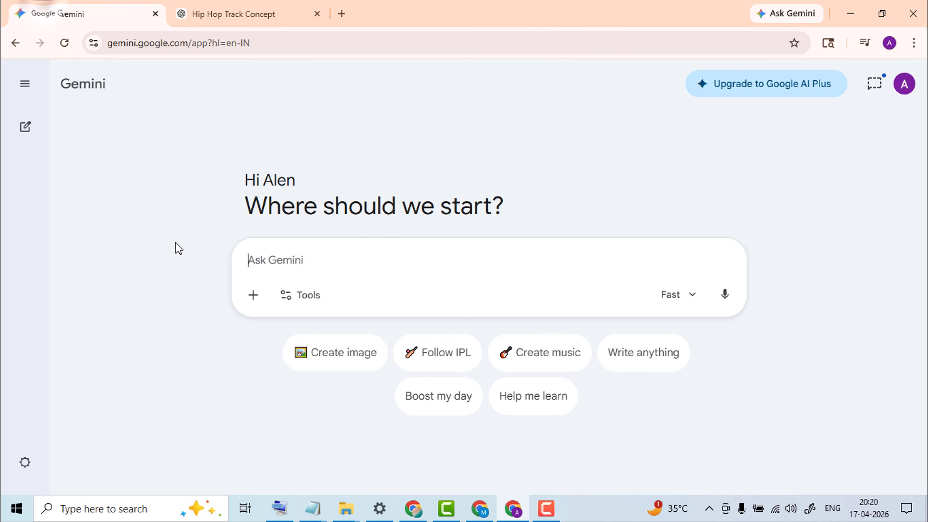
Paste the Midnight Circuits concept into Gemini, enable Create music, and submit it
right_click(275, 257)
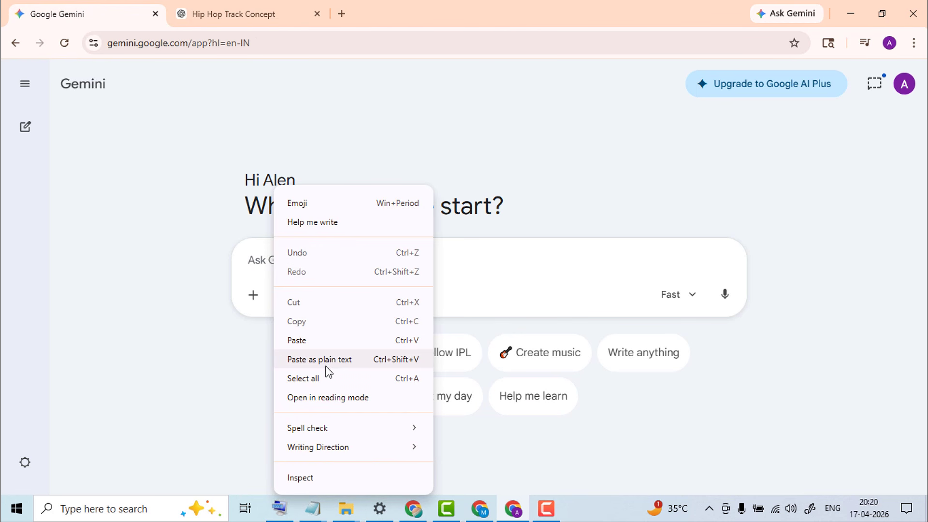
click(334, 370)
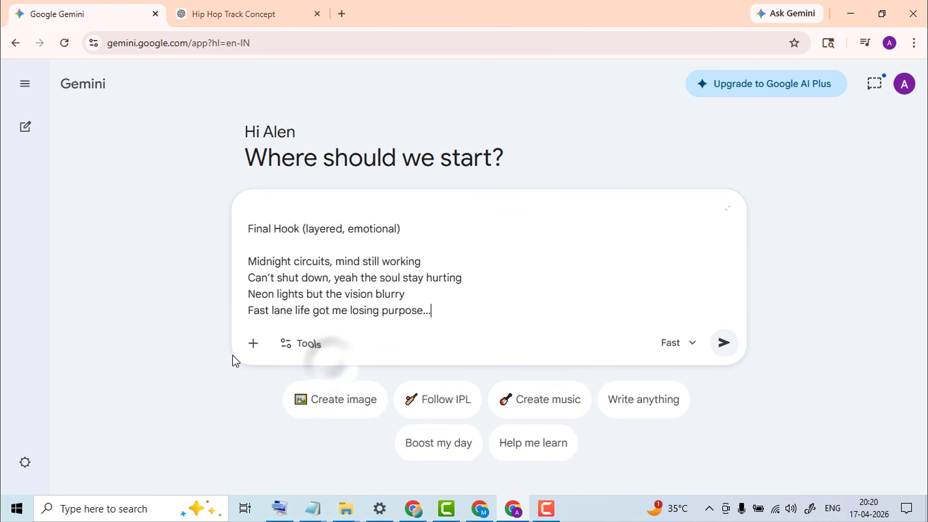
click(536, 406)
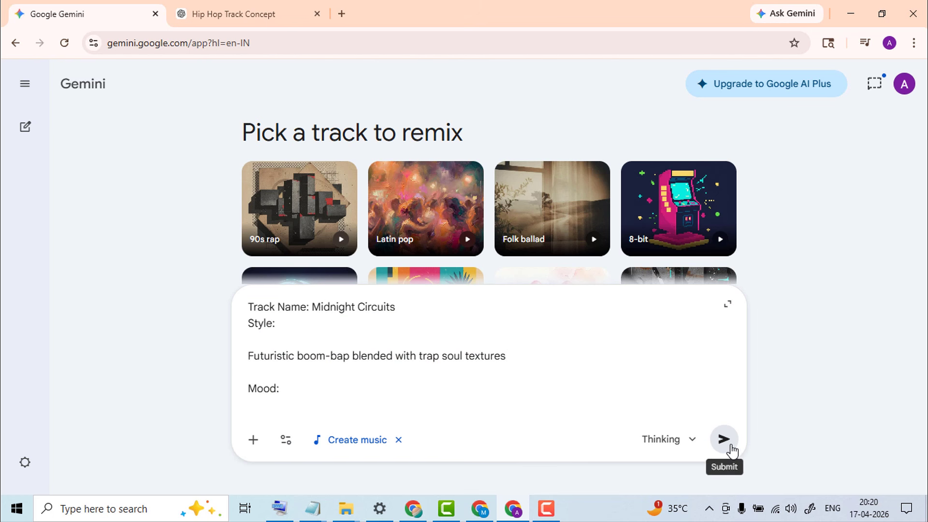
click(725, 441)
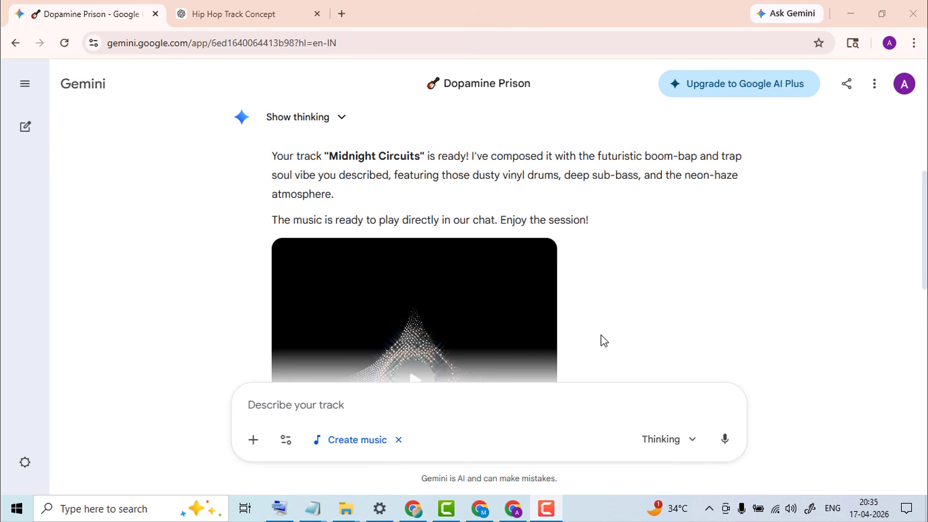
Play the Midnight Circuits track with subtitles shown, then request its public share link
scroll(601, 334, down, 3)
scroll(596, 325, down, 1)
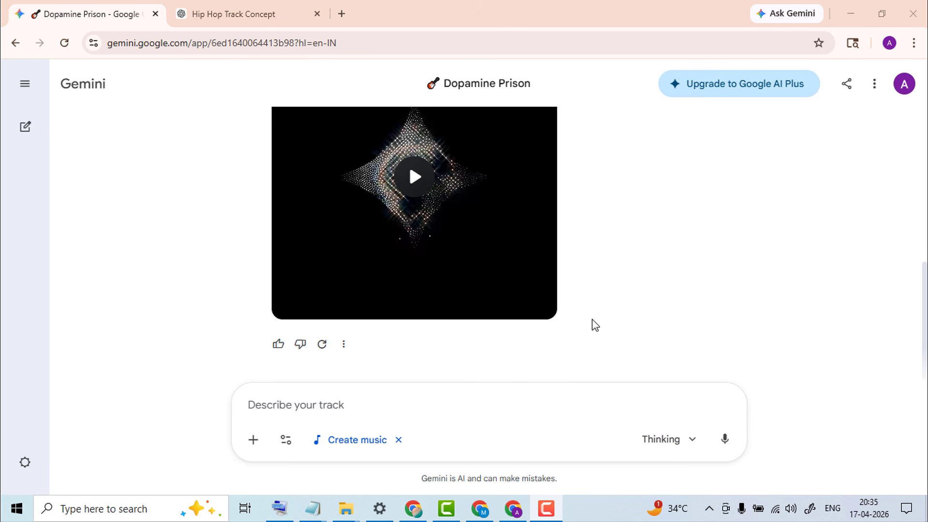
scroll(596, 325, up, 4)
scroll(596, 325, down, 3)
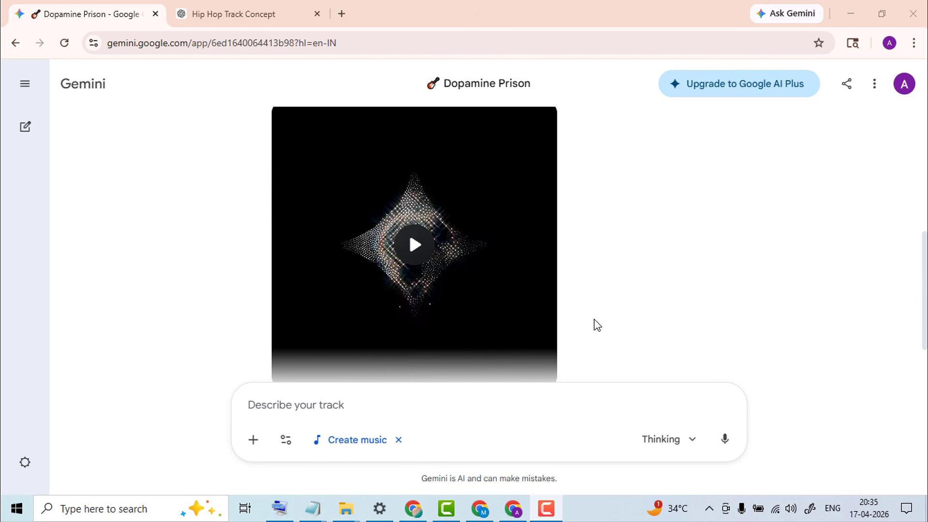
mouse_move(413, 254)
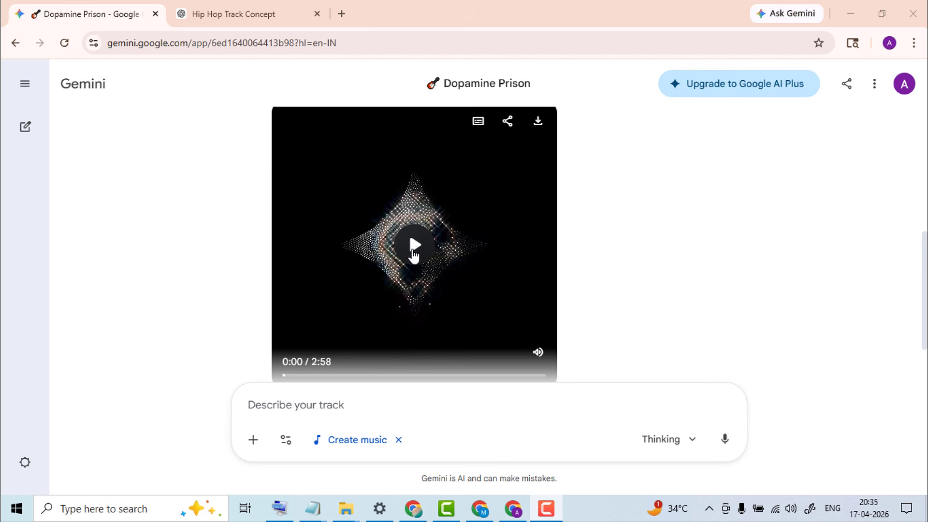
click(413, 247)
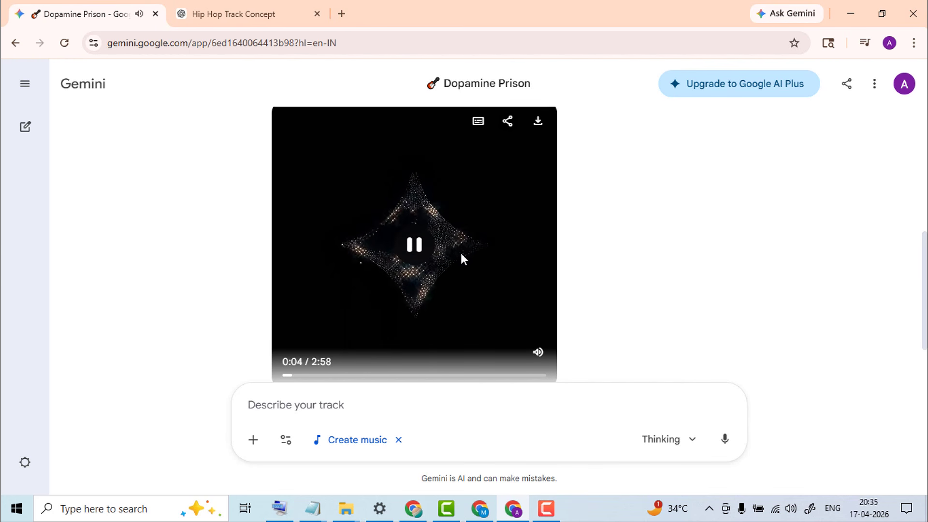
click(479, 127)
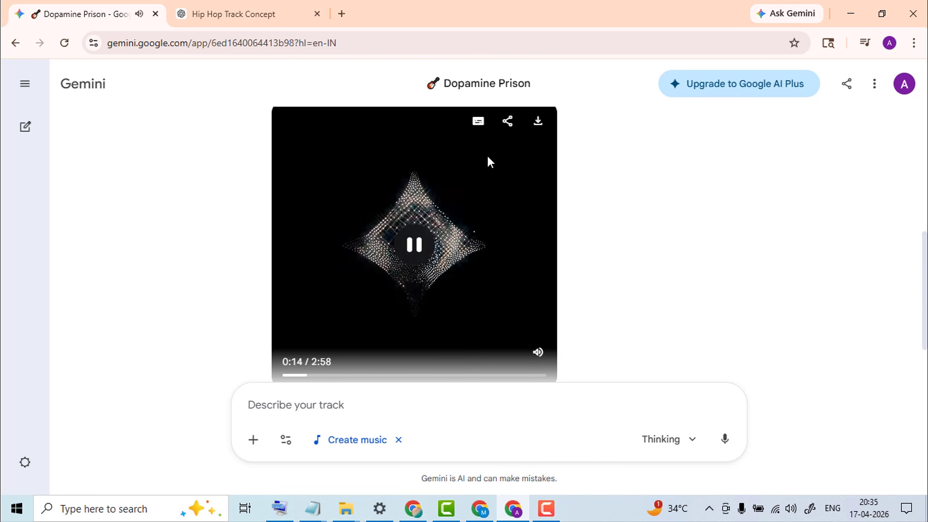
click(507, 122)
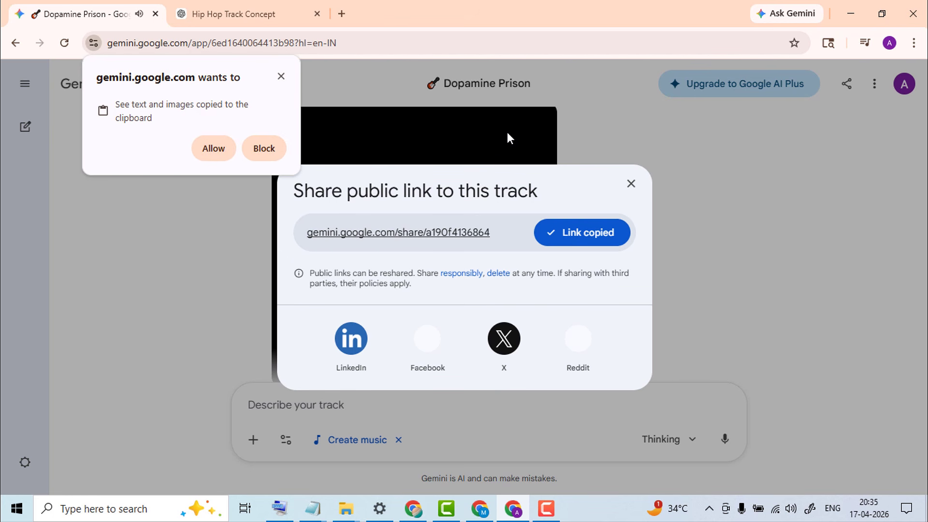
Close the browser's clipboard permission popup once the share link is copied
click(281, 77)
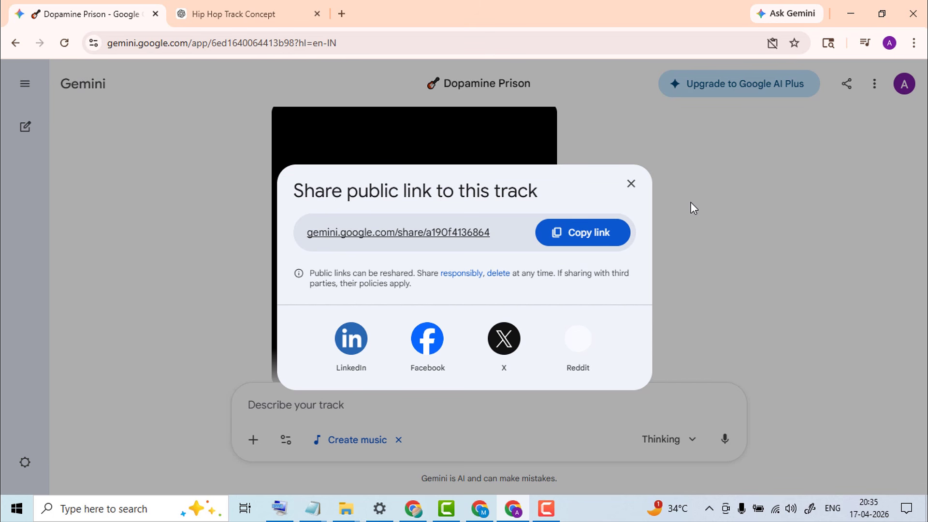